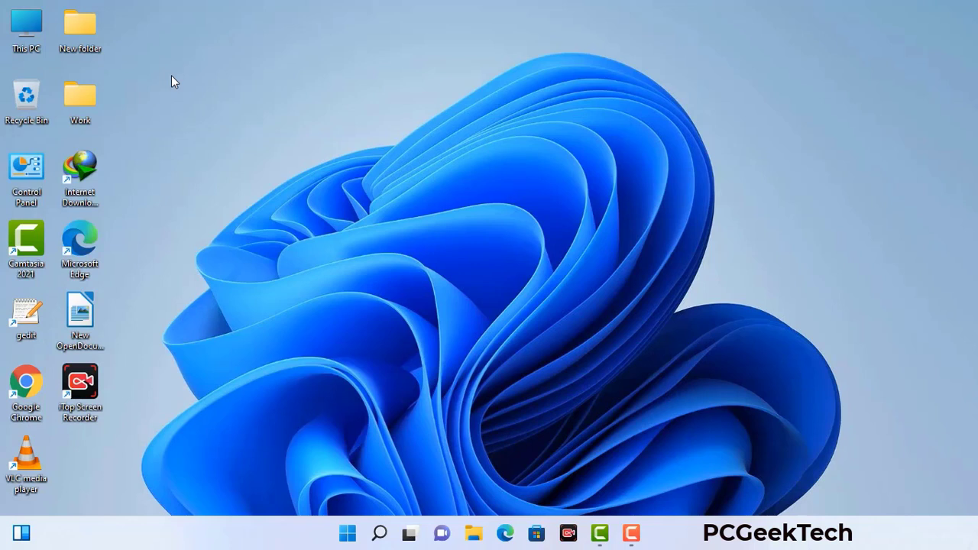
# Launch System Configuration by running msconfig from the Run dialog
pyautogui.press('super+r')
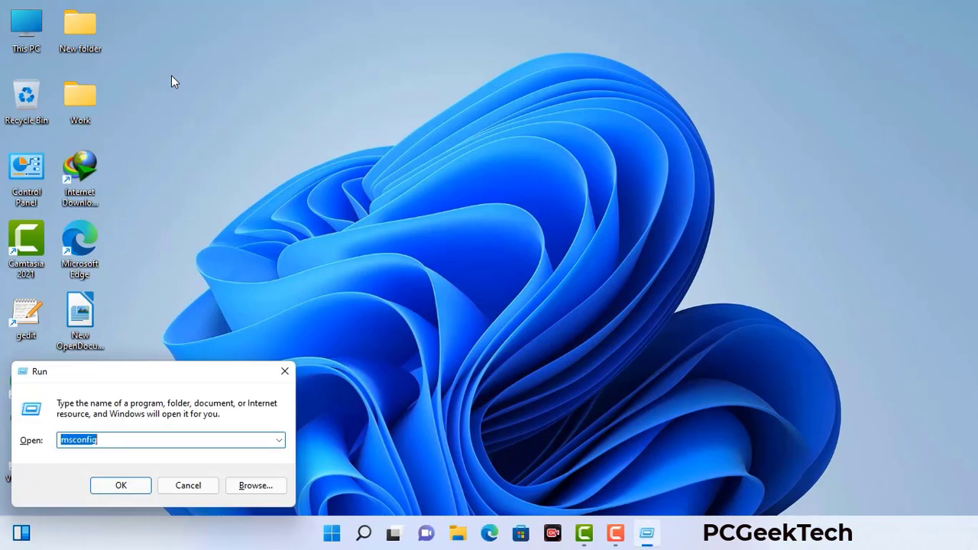
pyautogui.moveTo(165, 371); pyautogui.dragTo(430, 120)
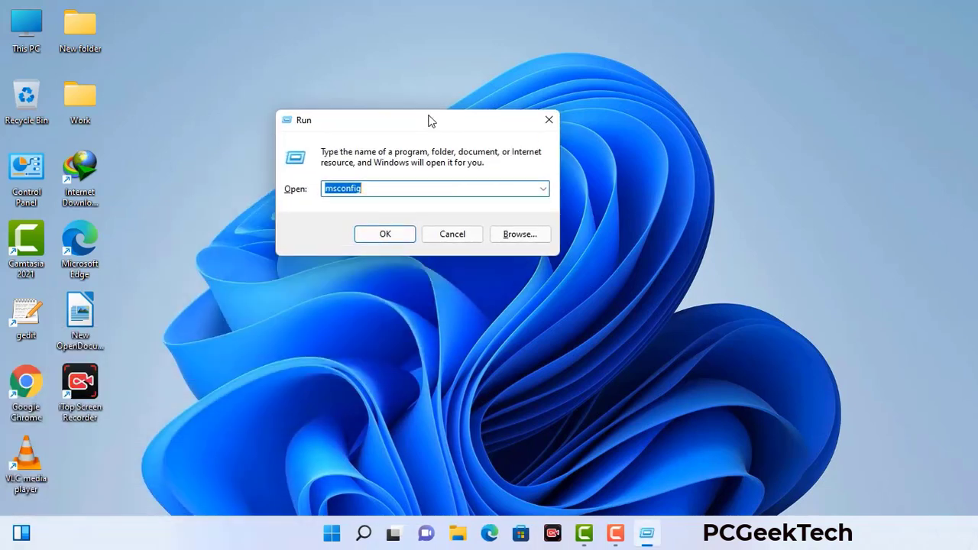
pyautogui.click(390, 191)
pyautogui.click(378, 238)
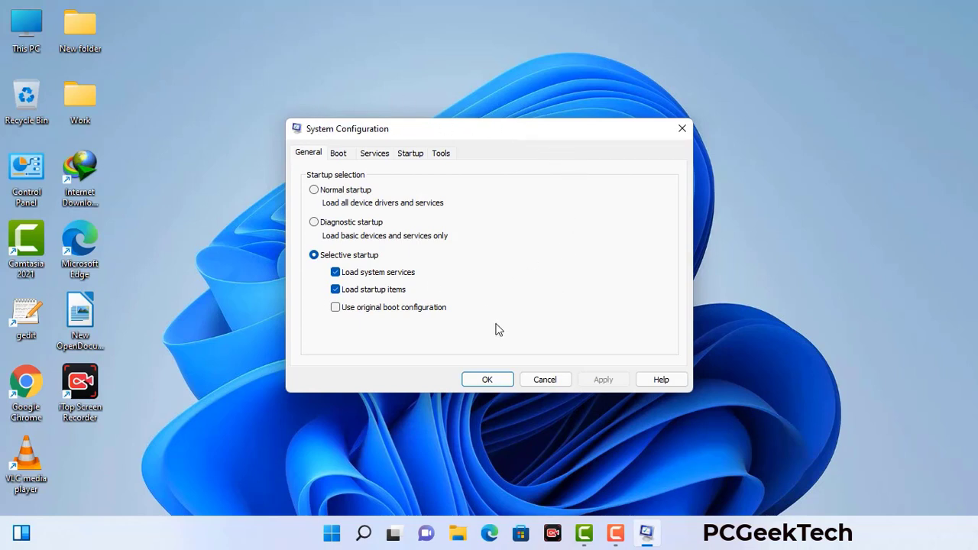
# Enable Safe boot with the Network option in the boot settings, then apply and confirm the change
pyautogui.click(339, 155)
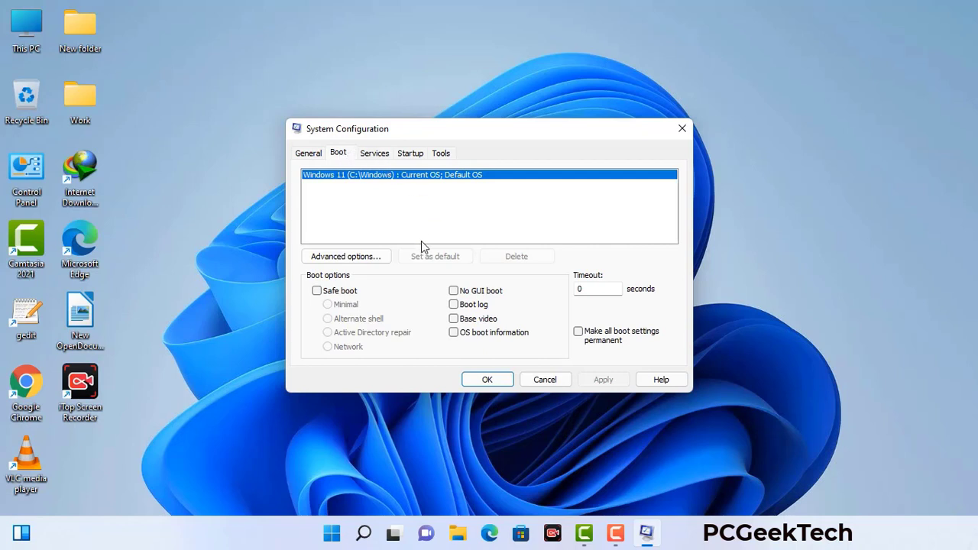
pyautogui.click(316, 292)
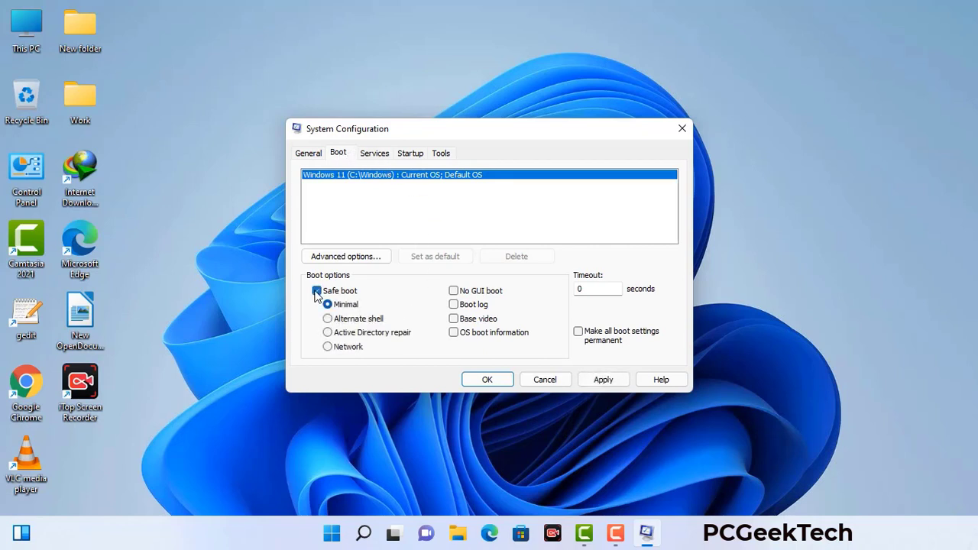
pyautogui.click(348, 348)
pyautogui.click(602, 381)
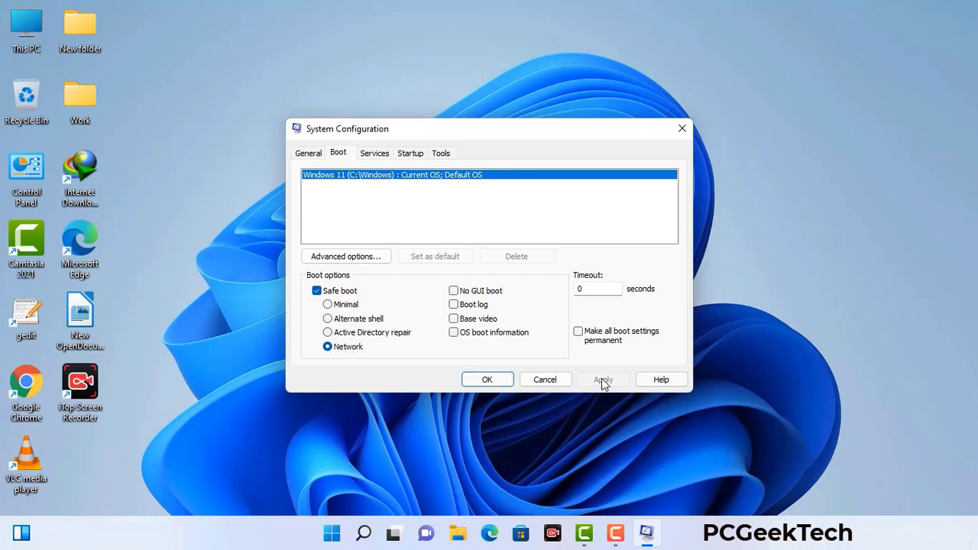
pyautogui.click(485, 380)
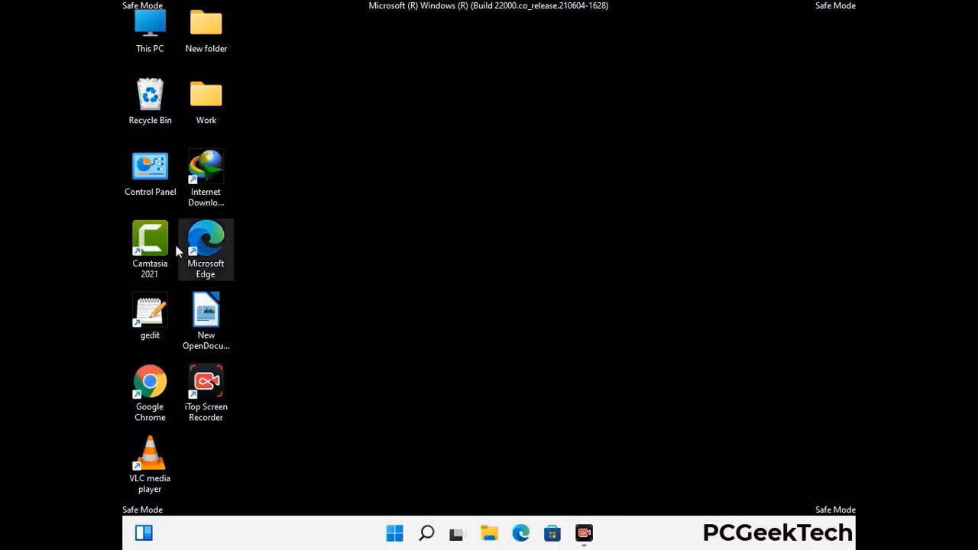
# Set File Explorer Options in Control Panel to show hidden files, folders, and drives, and close Control Panel
pyautogui.doubleClick(150, 181)
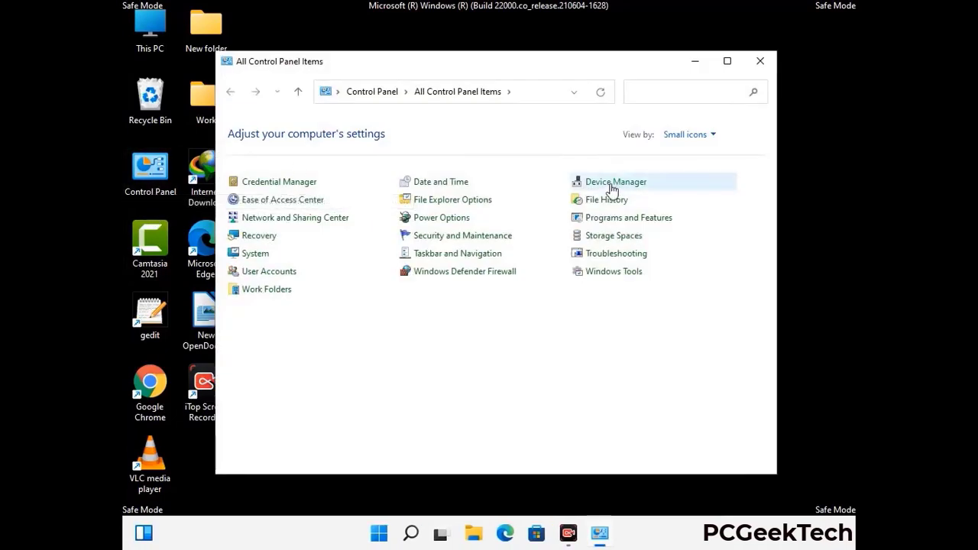
pyautogui.click(472, 207)
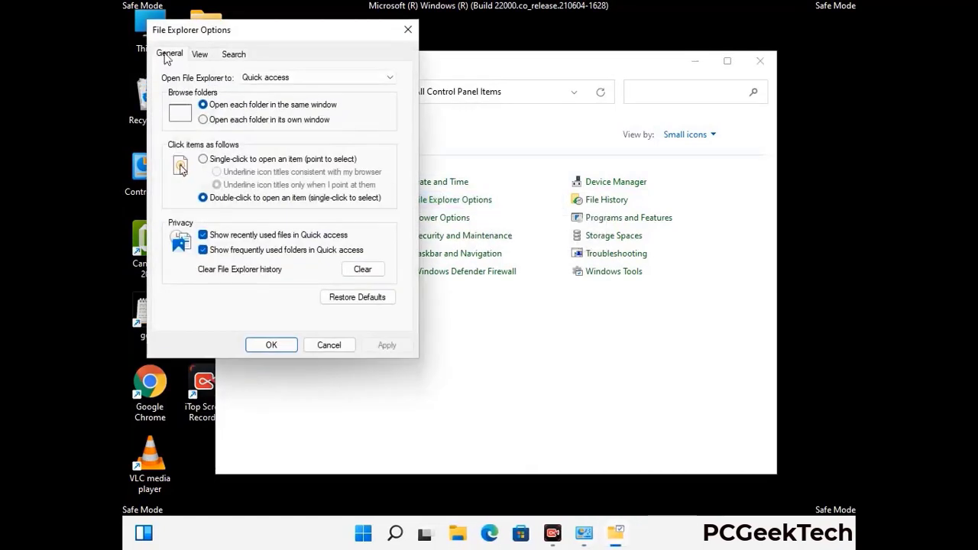
pyautogui.click(200, 53)
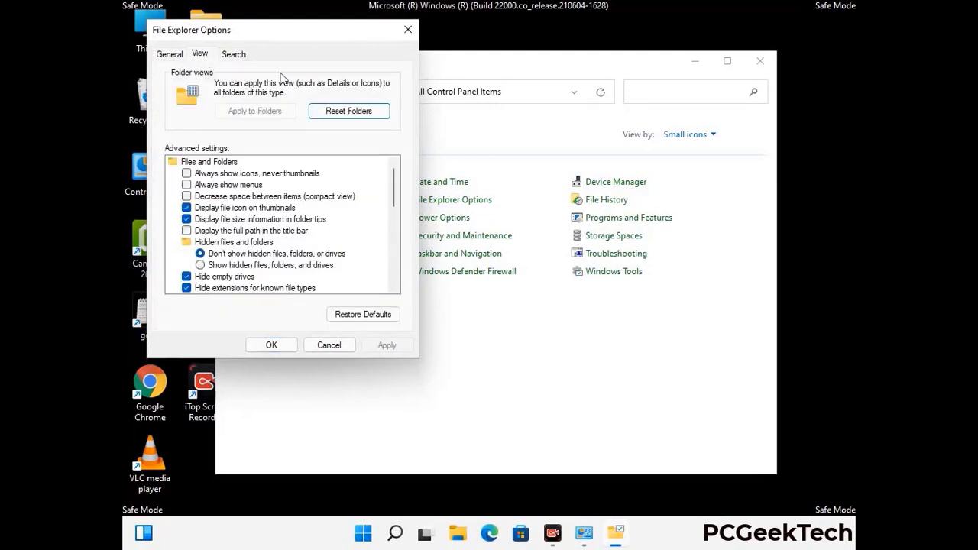
pyautogui.click(200, 266)
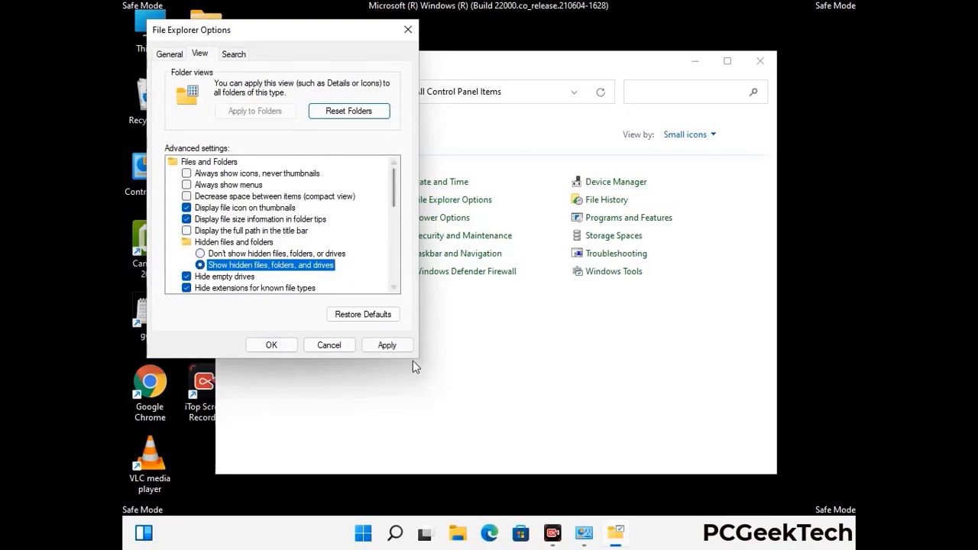
pyautogui.click(386, 346)
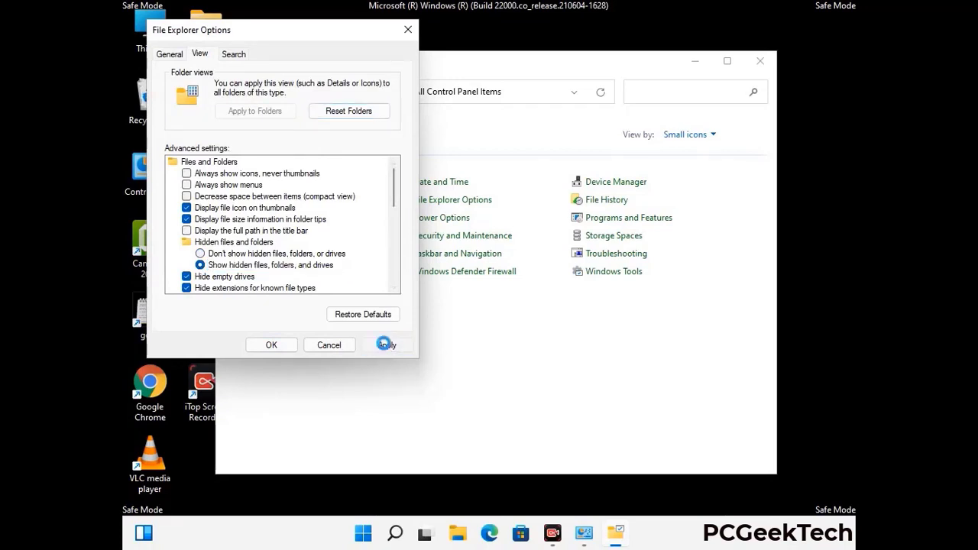
pyautogui.click(269, 346)
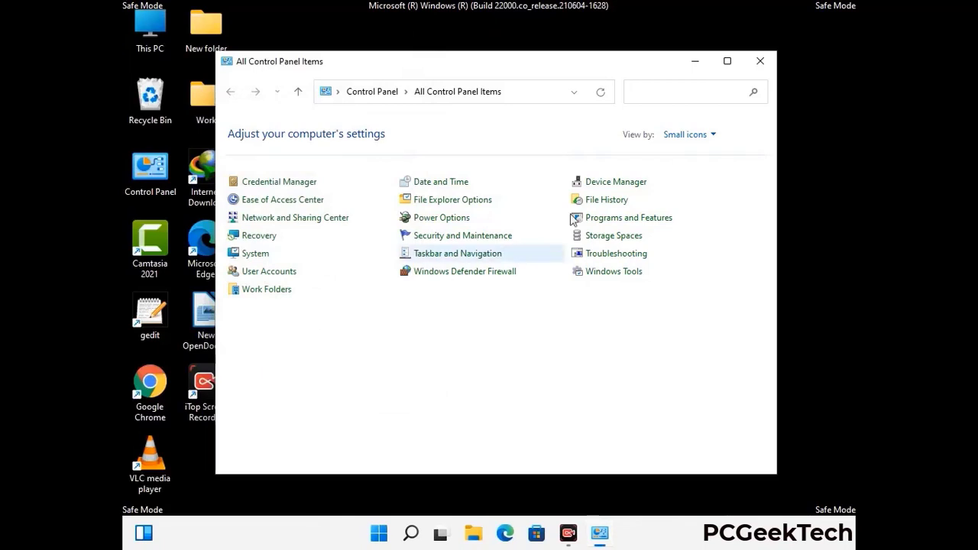
pyautogui.click(758, 63)
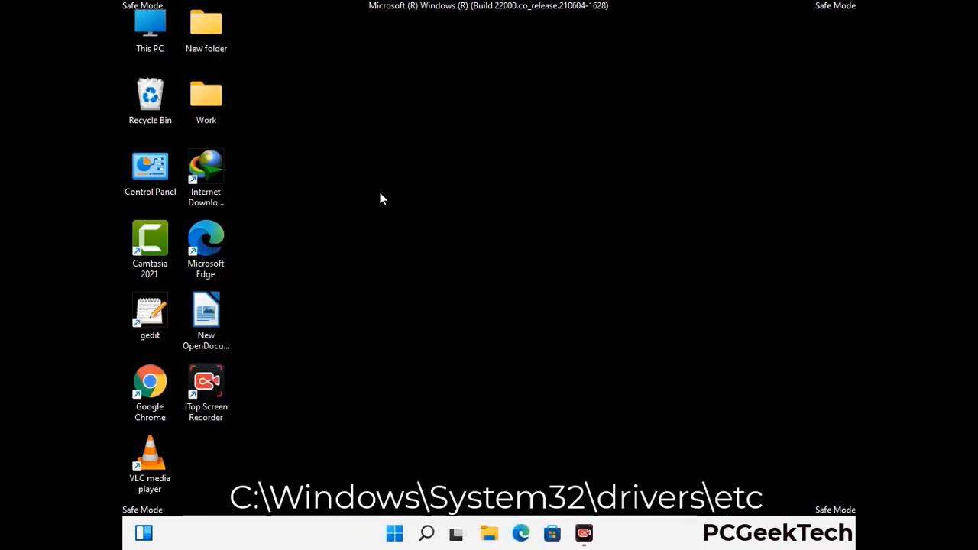
# Open the folder C:\Windows\System32\drivers\etc in File Explorer, starting from This PC
pyautogui.doubleClick(144, 46)
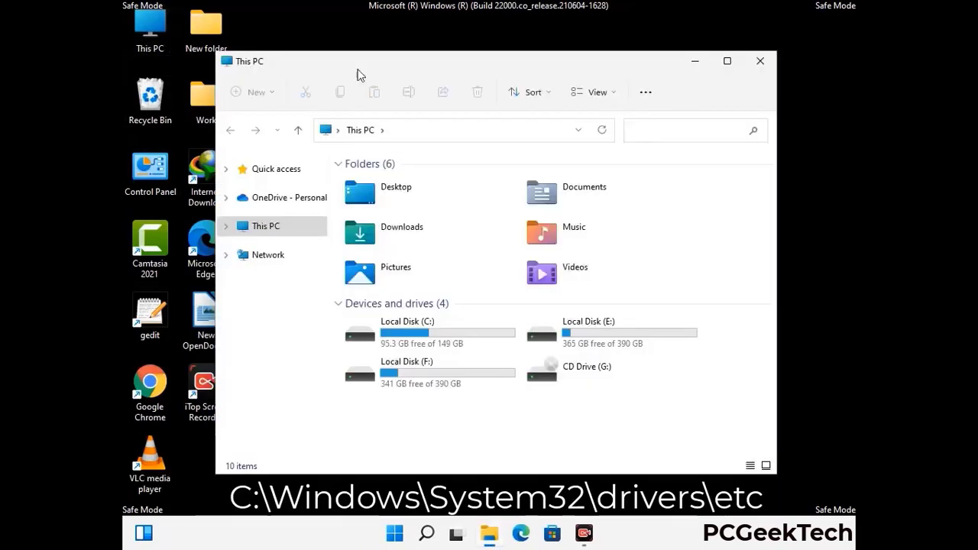
pyautogui.click(427, 335)
pyautogui.doubleClick(428, 335)
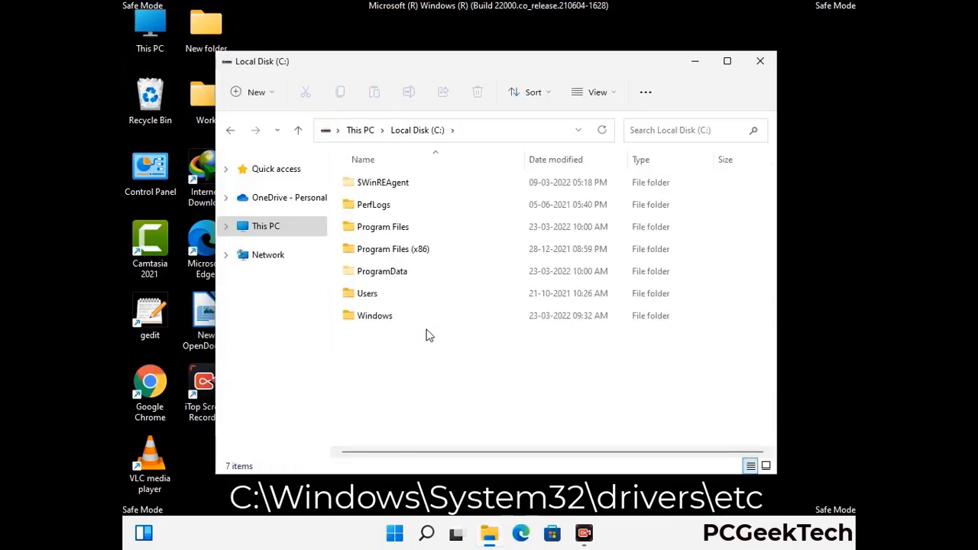
pyautogui.doubleClick(366, 321)
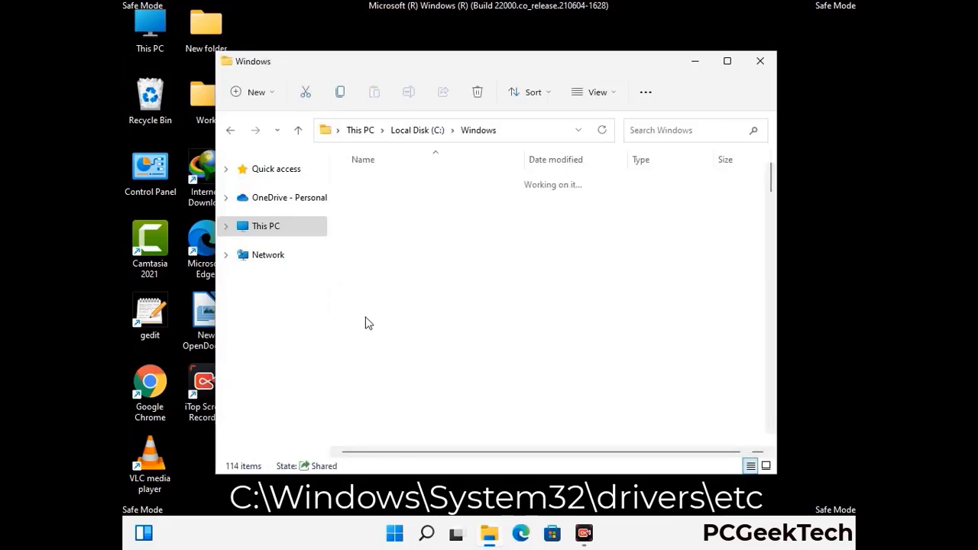
pyautogui.scroll(-5, 493, 325)
pyautogui.scroll(-12, 483, 330)
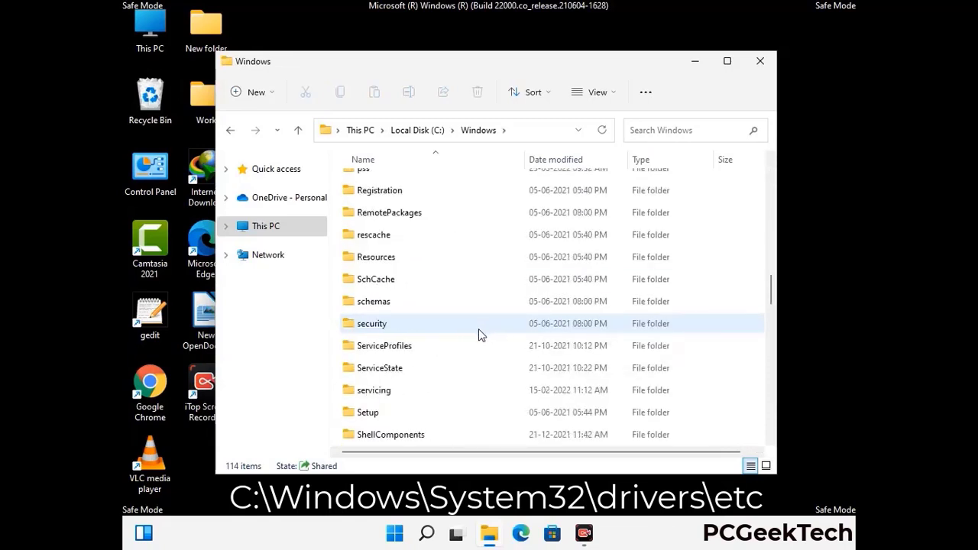
pyautogui.scroll(-2, 447, 359)
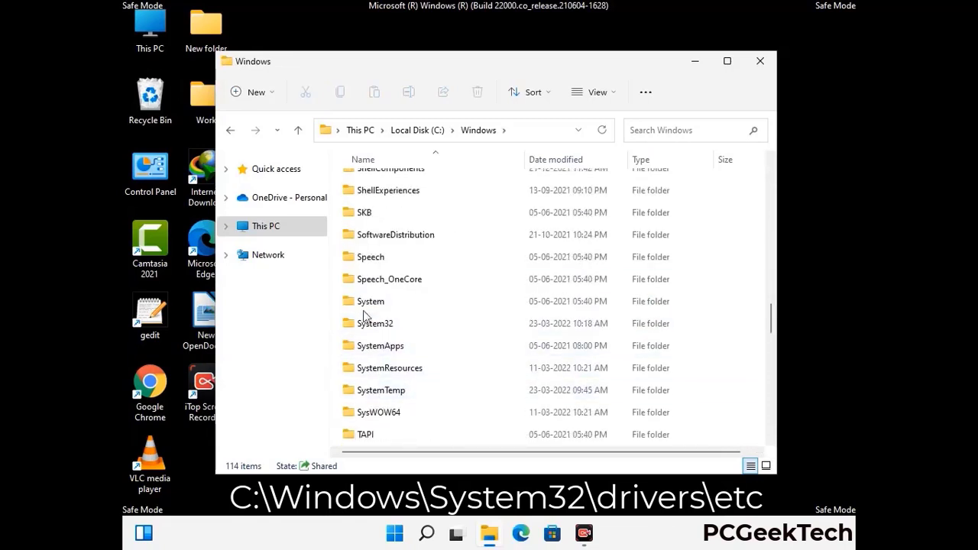
pyautogui.doubleClick(373, 324)
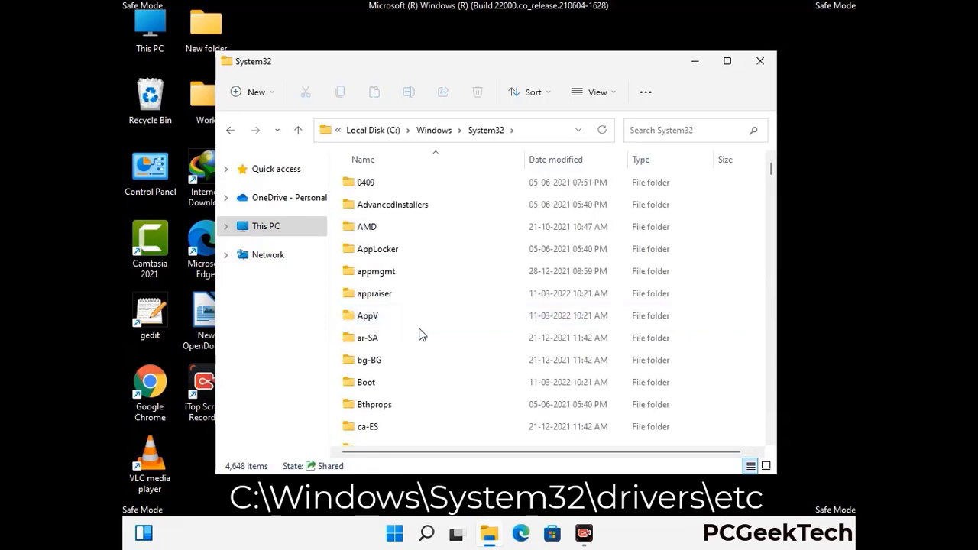
pyautogui.scroll(-4, 421, 331)
pyautogui.doubleClick(389, 413)
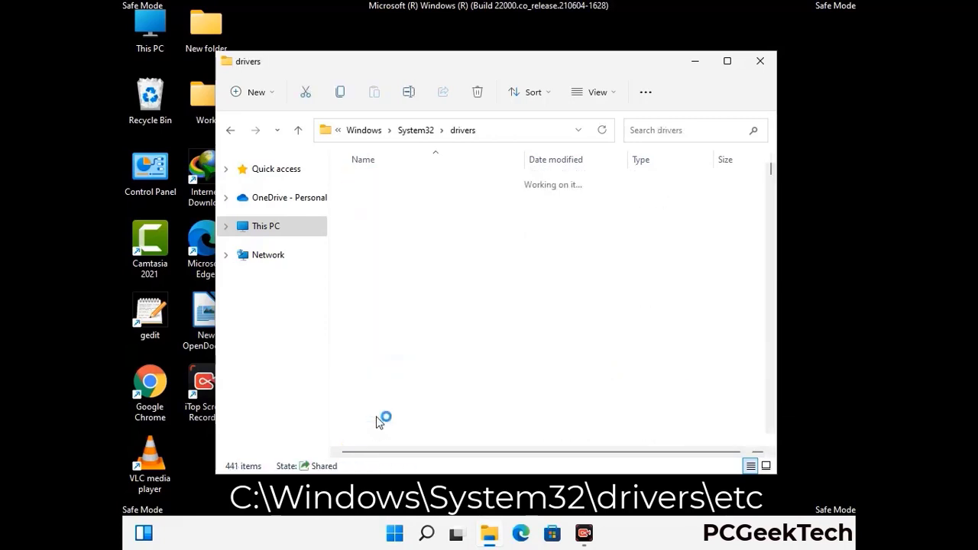
pyautogui.doubleClick(364, 228)
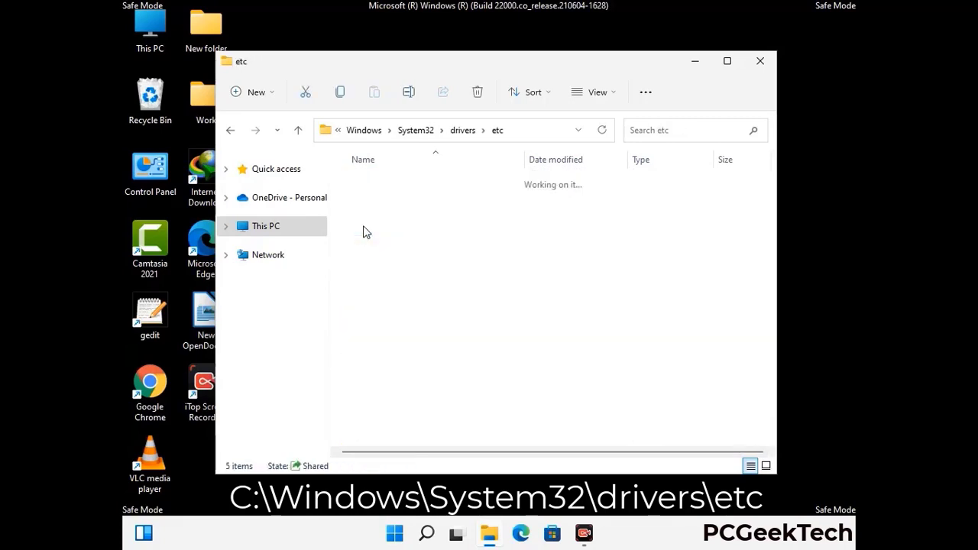
# Open the hosts file in Notepad and move its window so that the full text is readable
pyautogui.click(375, 194)
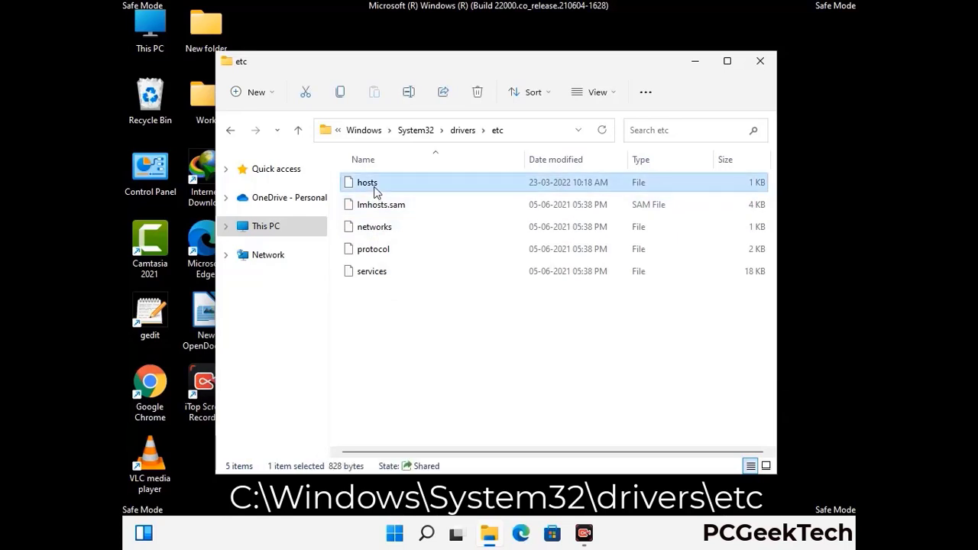
pyautogui.doubleClick(375, 194)
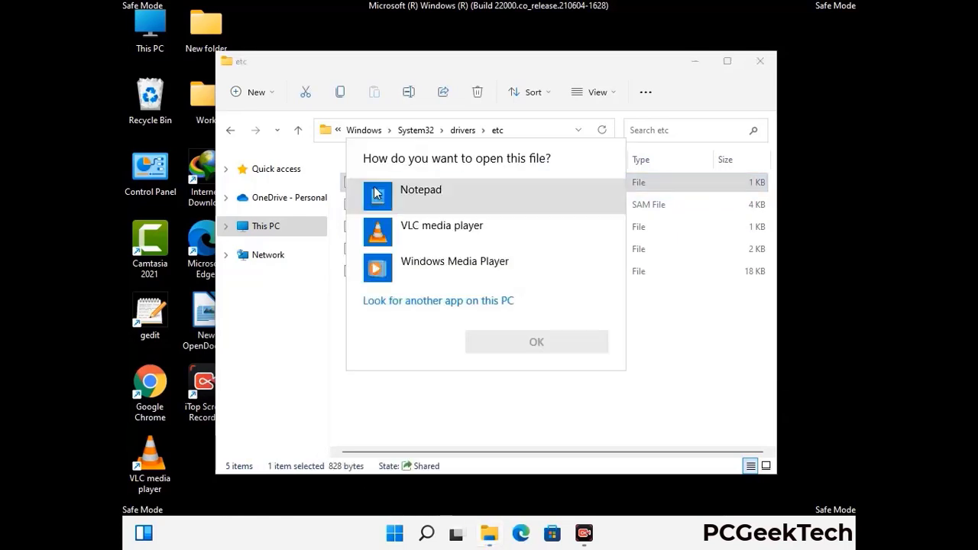
pyautogui.click(434, 195)
pyautogui.click(534, 343)
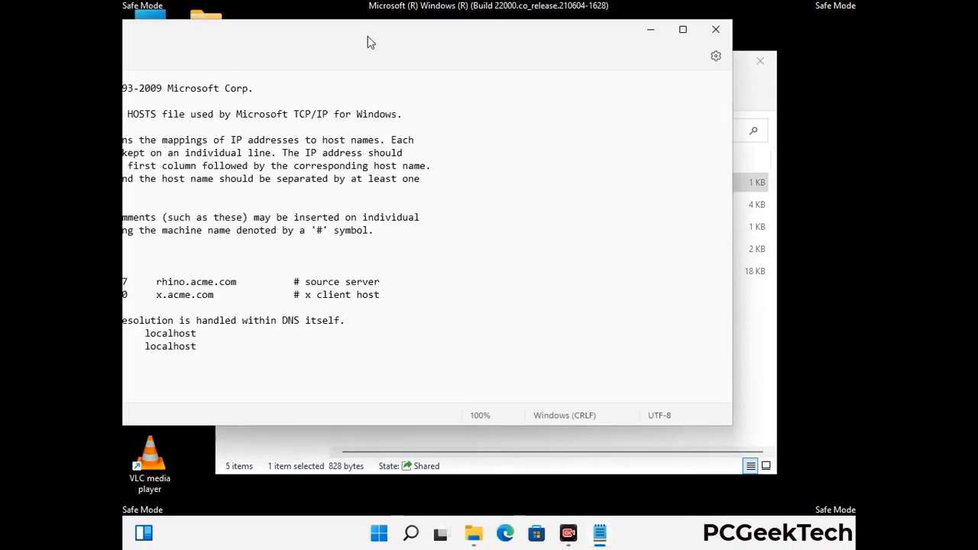
pyautogui.moveTo(367, 36); pyautogui.dragTo(527, 45)
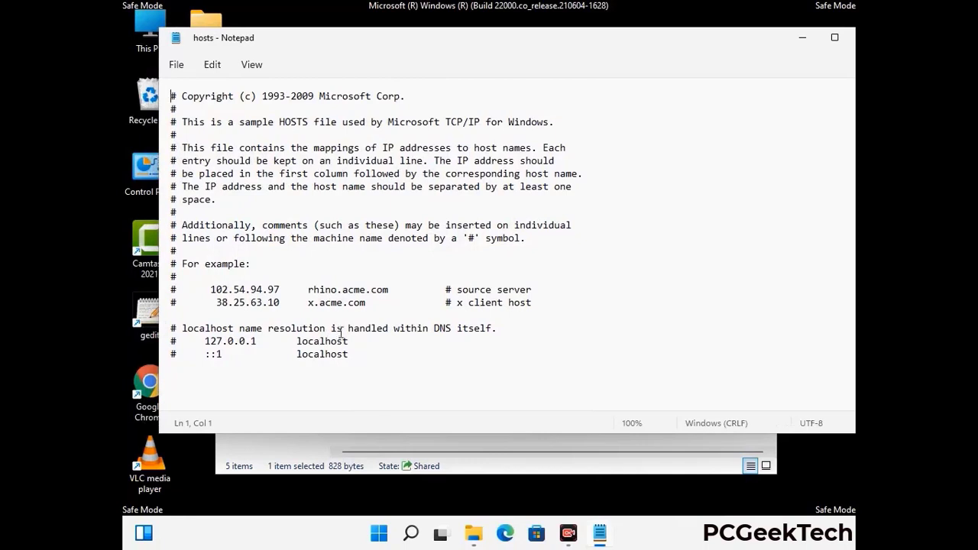
# Add two line breaks after the last localhost line of the hosts file and save the file
pyautogui.click(366, 358)
pyautogui.press('Return')
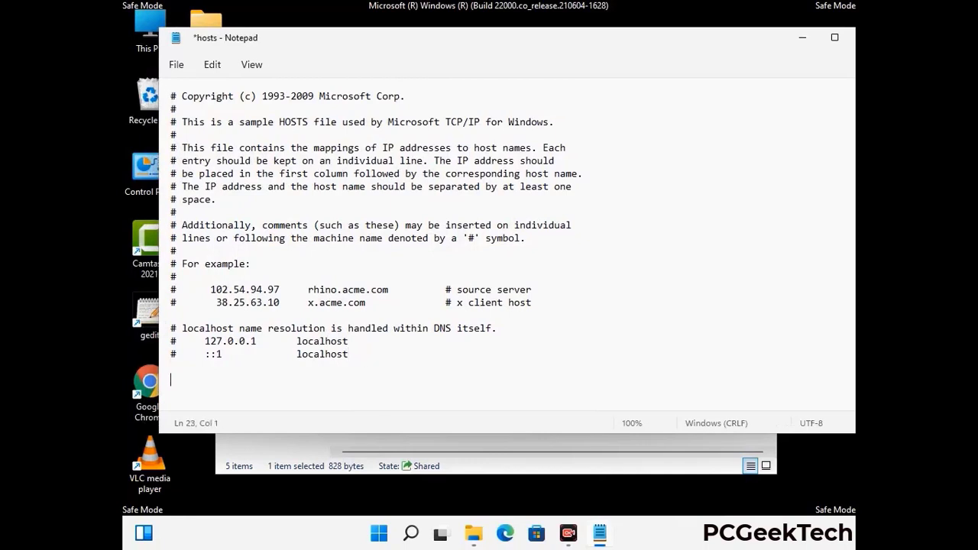
pyautogui.scroll(-1, 375, 221)
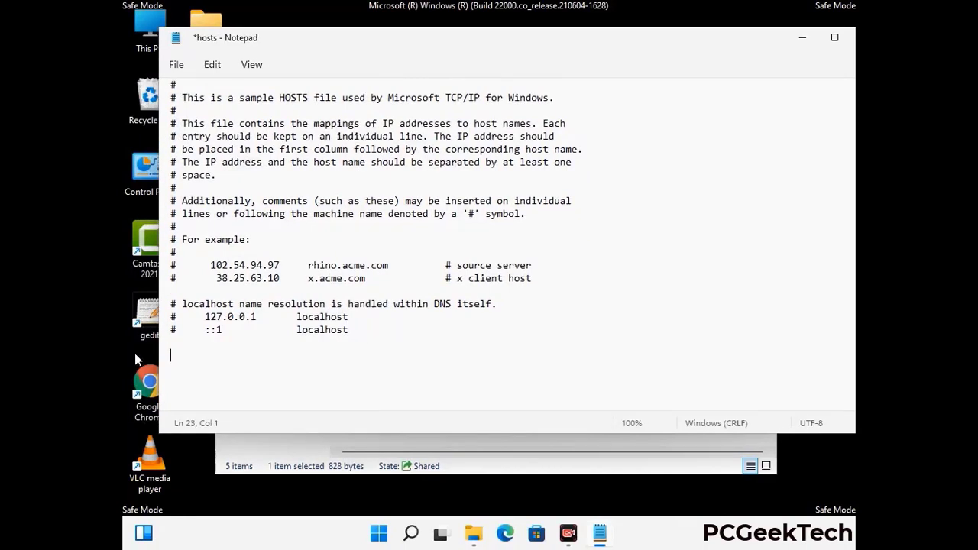
pyautogui.click(176, 66)
pyautogui.click(183, 161)
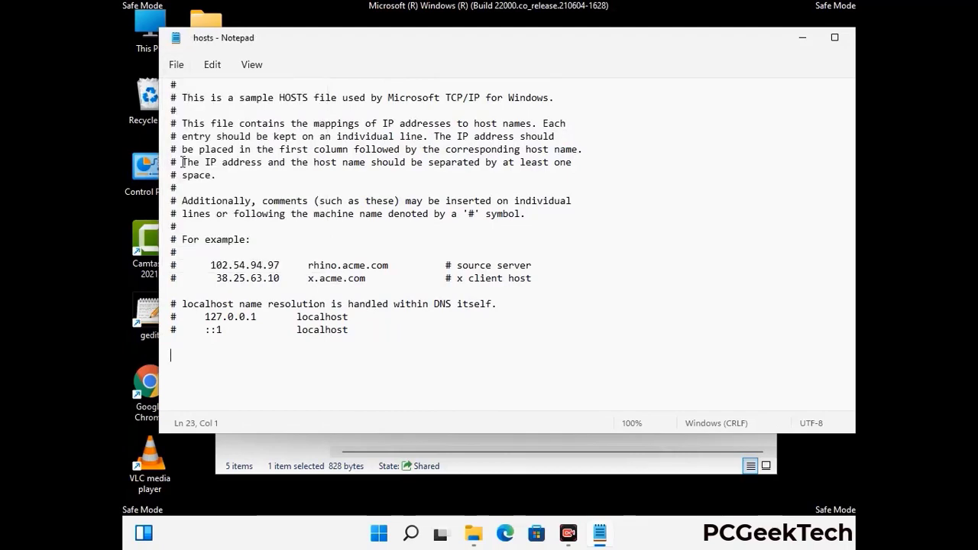
# Close the hosts file in Notepad and the etc folder window
pyautogui.moveTo(738, 42); pyautogui.dragTo(625, 43)
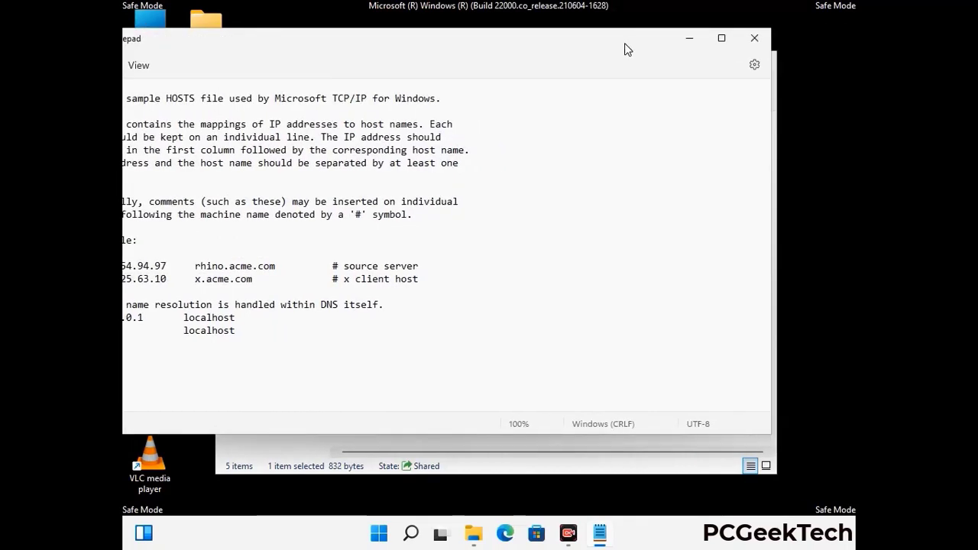
pyautogui.click(755, 39)
pyautogui.click(762, 57)
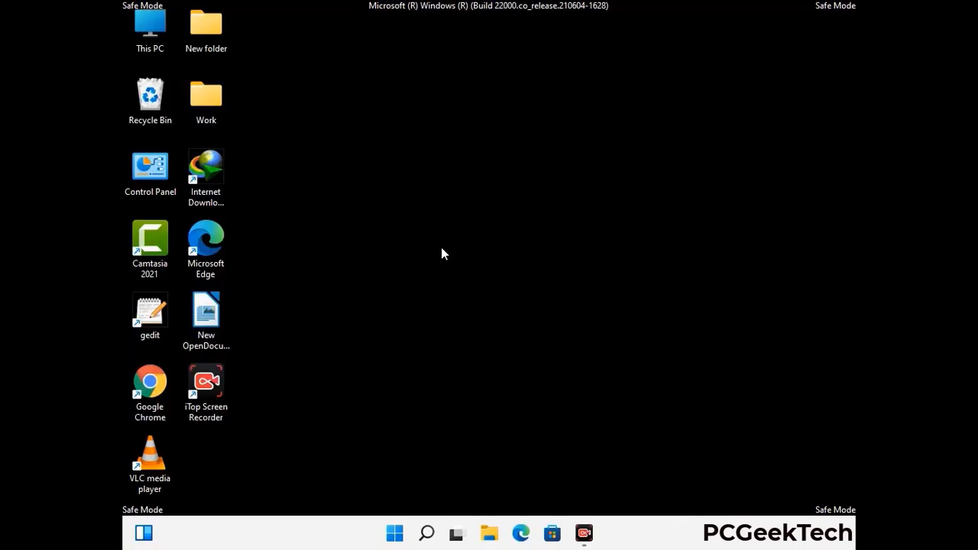
# Bring up the Run dialog, move it clear of the desktop icons and open the %appdata% folder
pyautogui.press('super+r')
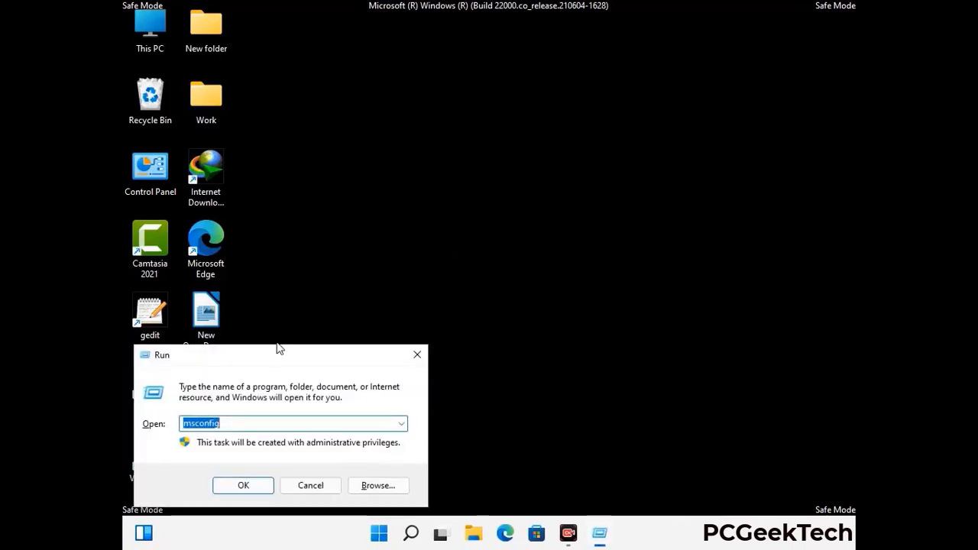
pyautogui.moveTo(279, 349); pyautogui.dragTo(453, 153)
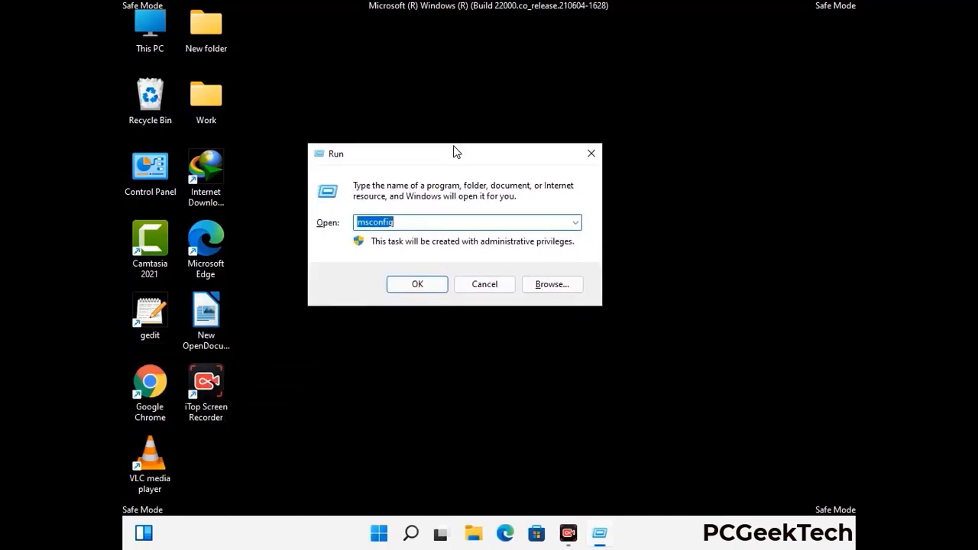
pyautogui.write('%')
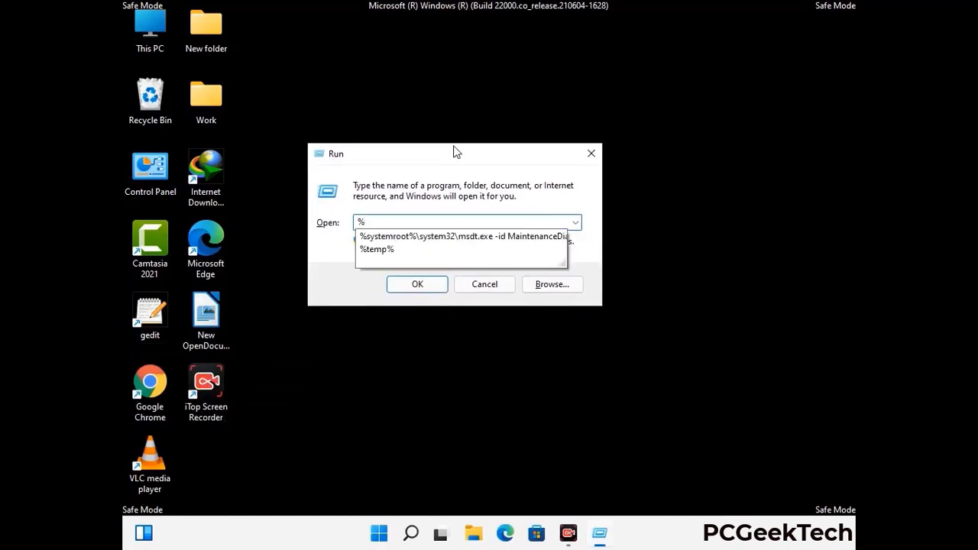
pyautogui.write('appdata%')
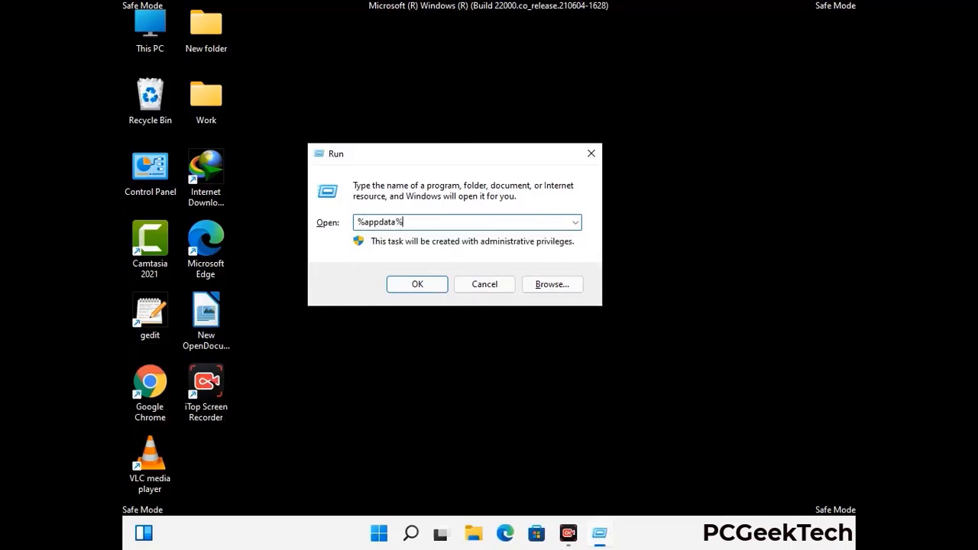
pyautogui.press('Return')
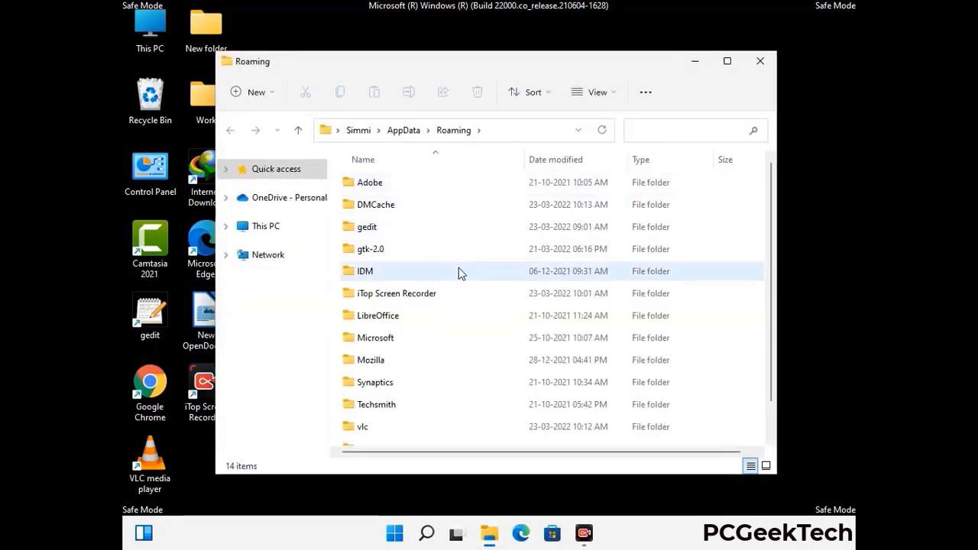
# Look through the Roaming folder, delete its Zoom folder and close the window
pyautogui.scroll(-2, 458, 277)
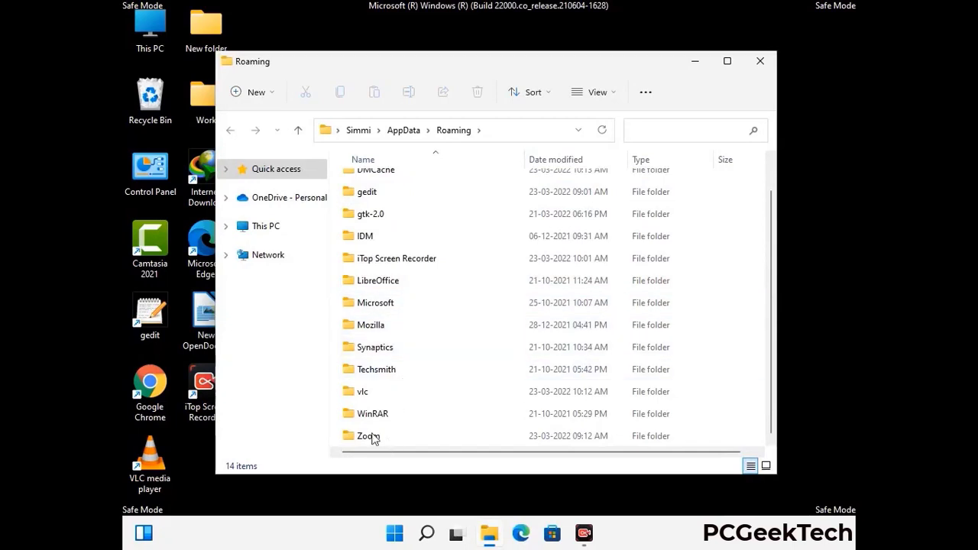
pyautogui.scroll(1, 359, 221)
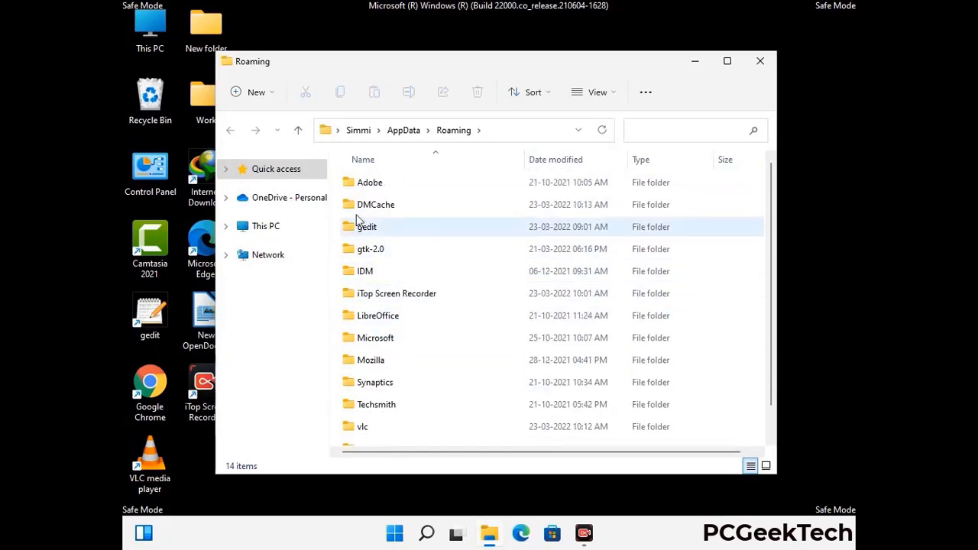
pyautogui.scroll(-1, 399, 350)
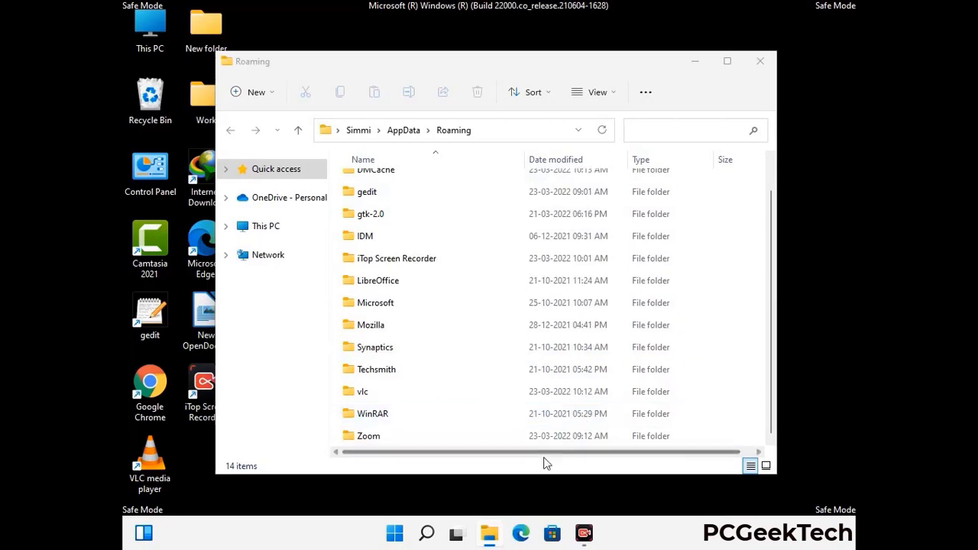
pyautogui.click(547, 434)
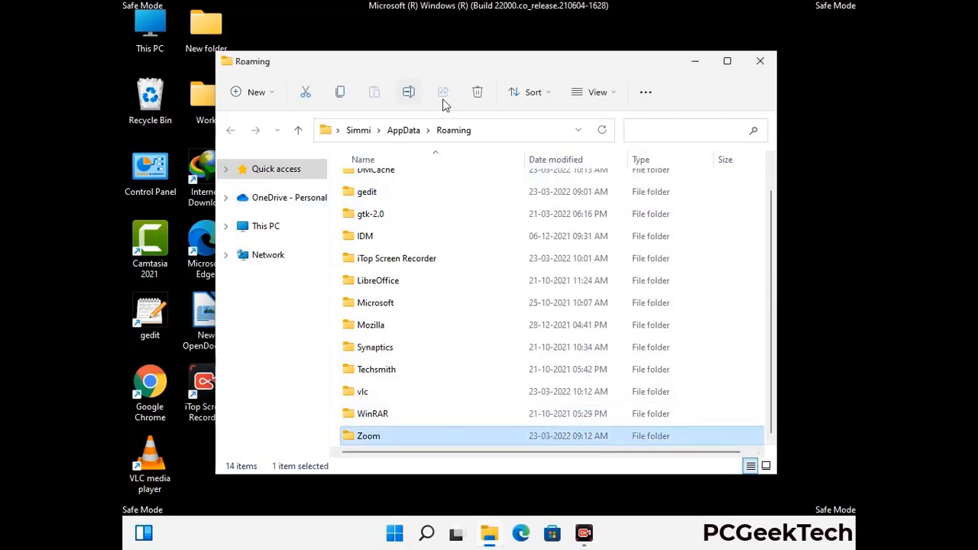
pyautogui.click(477, 93)
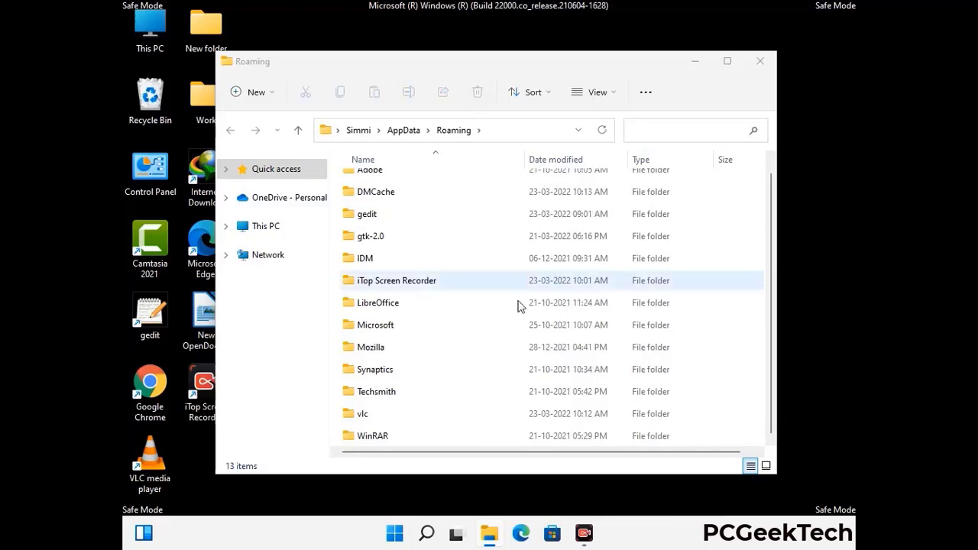
pyautogui.click(757, 67)
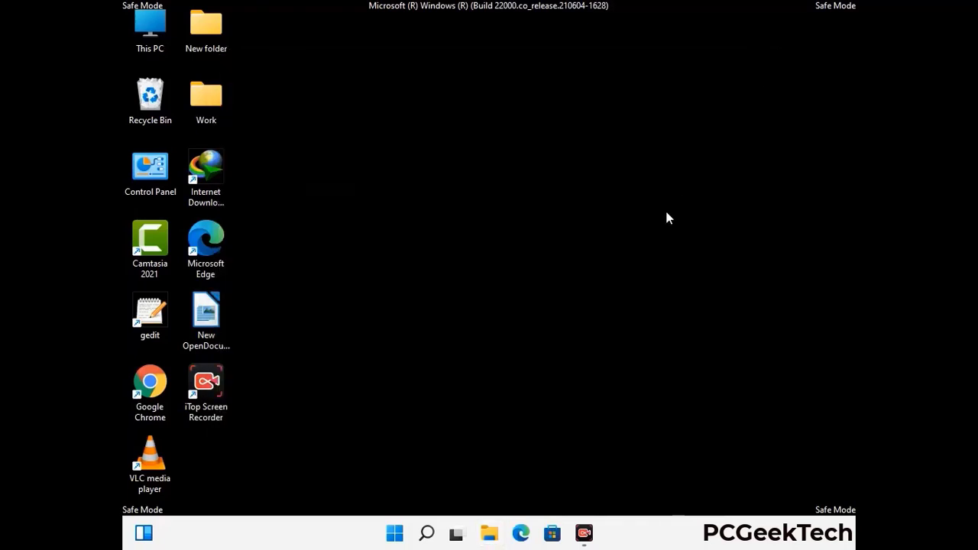
# Open the %LocalAppData% folder through the Run dialog, moving the dialog clear of the desktop icons
pyautogui.press('super+r')
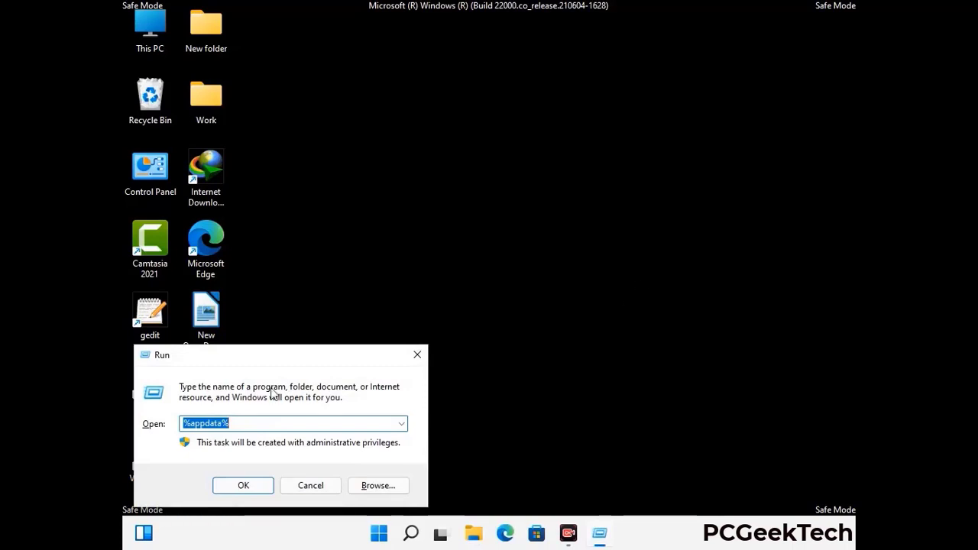
pyautogui.moveTo(305, 364); pyautogui.dragTo(513, 193)
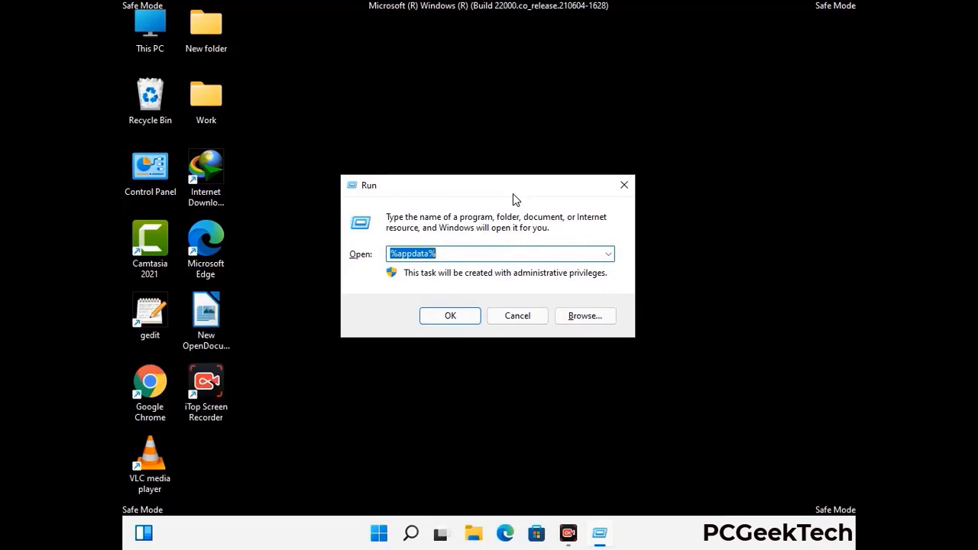
pyautogui.write('%Local')
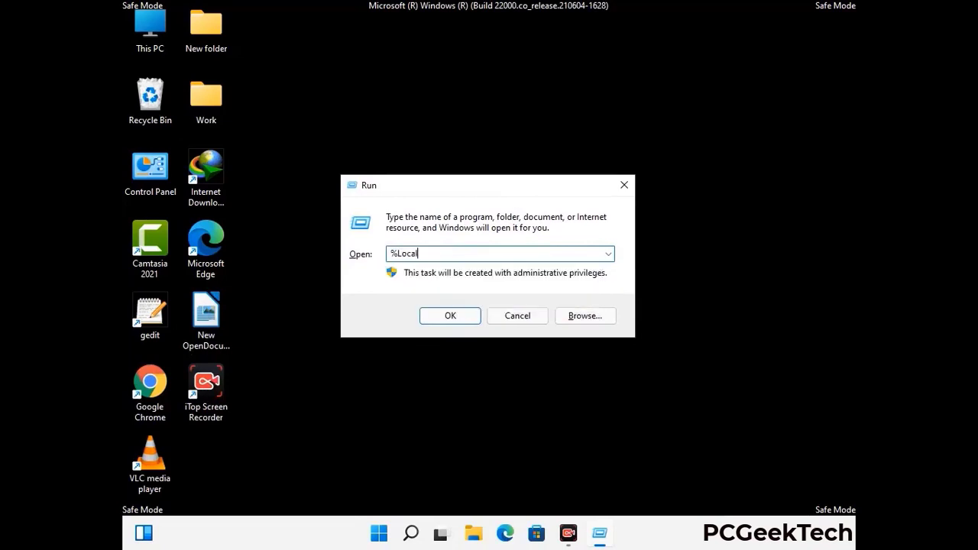
pyautogui.write('AppData%')
pyautogui.press('Return')
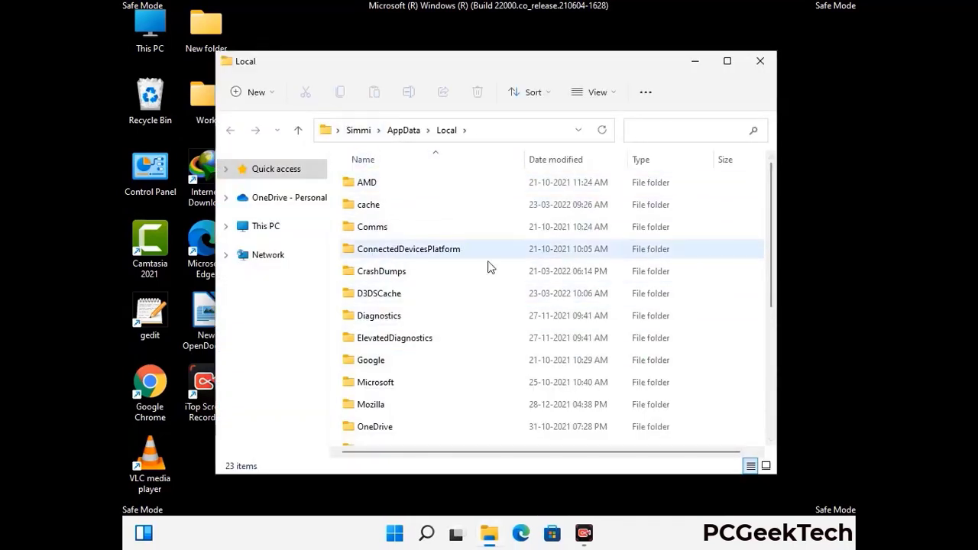
# Delete the Mozilla folder from AppData\Local and close the window
pyautogui.scroll(-1, 406, 329)
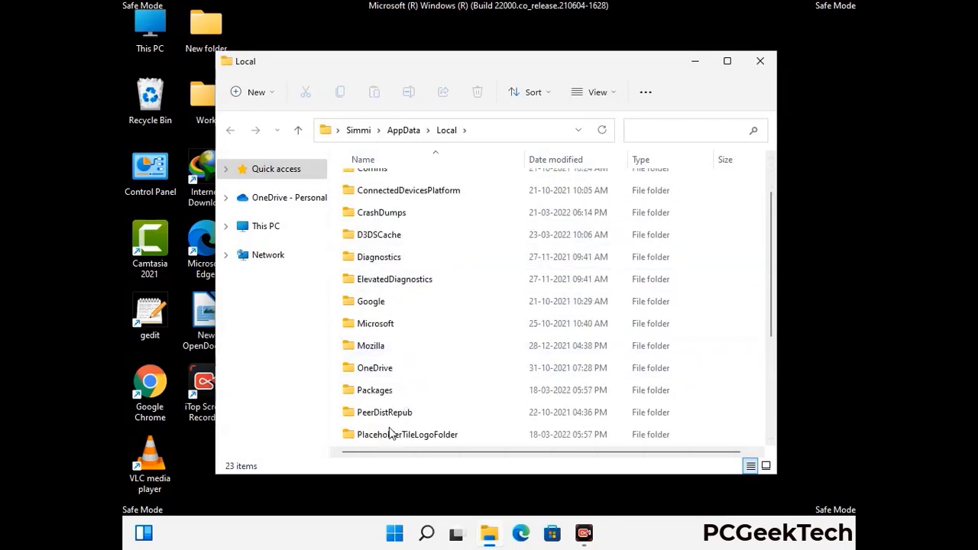
pyautogui.click(383, 349)
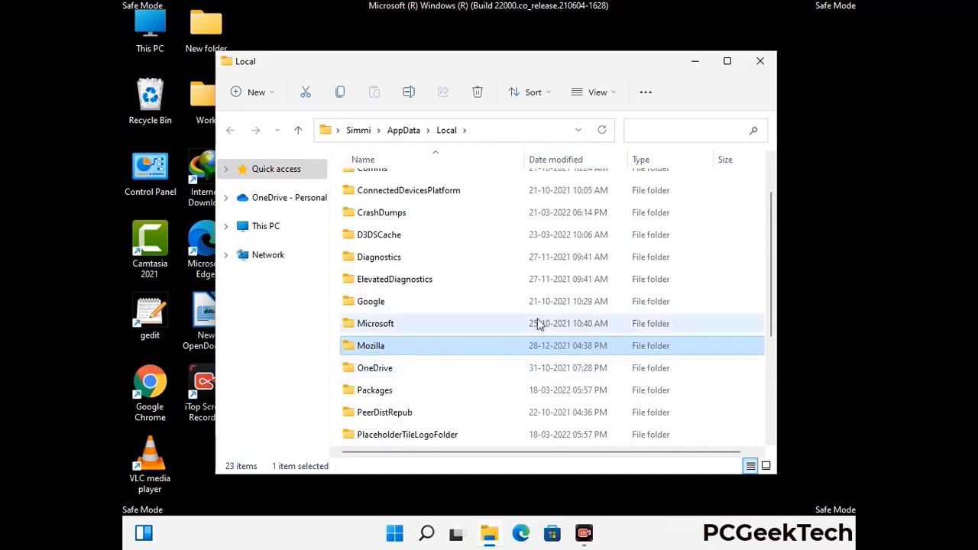
pyautogui.press('Tab')
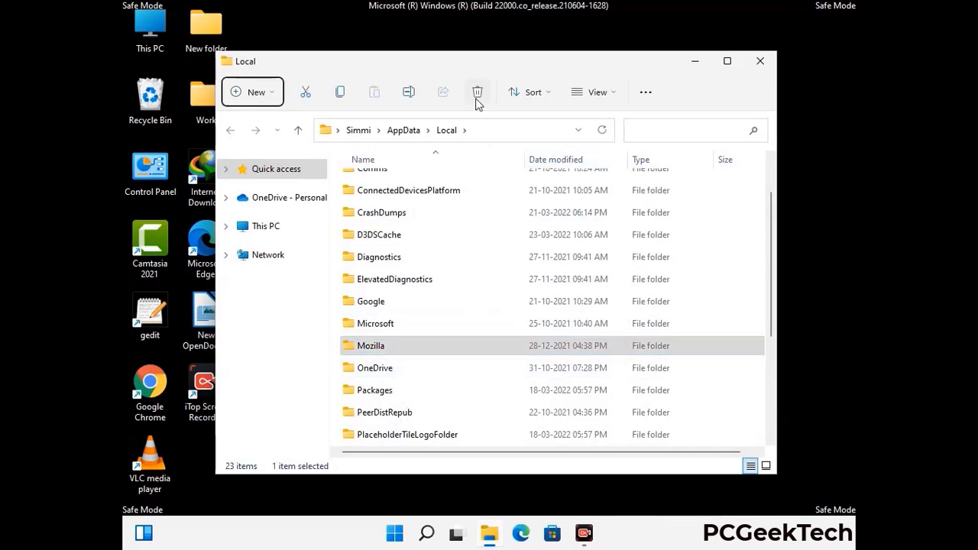
pyautogui.click(476, 97)
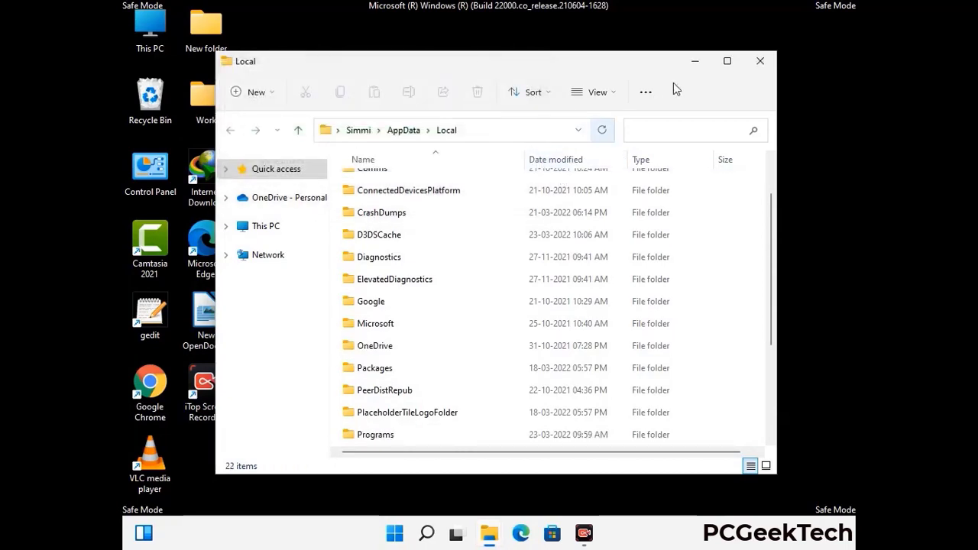
pyautogui.click(760, 63)
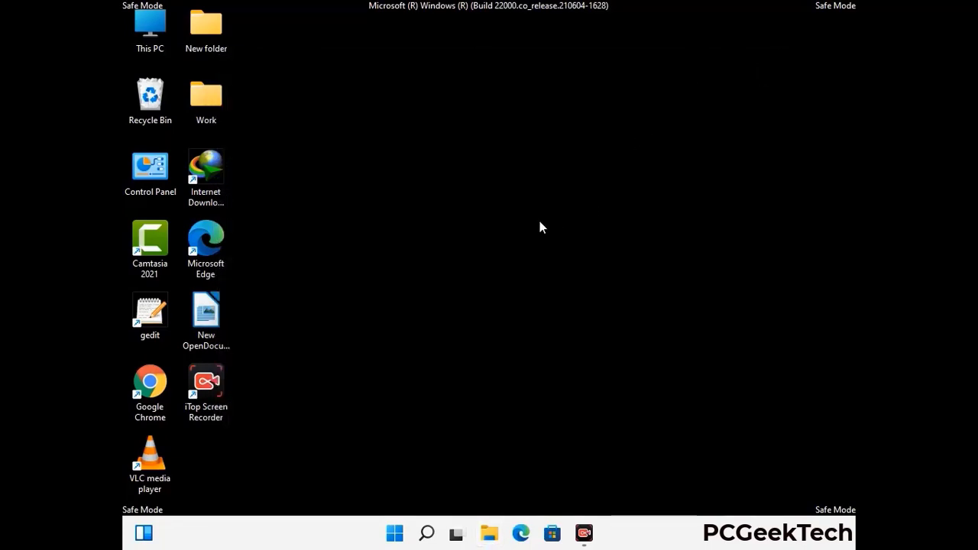
# Open the %ProgramData% folder through the Run dialog, moving the dialog clear of the desktop icons
pyautogui.press('super+r')
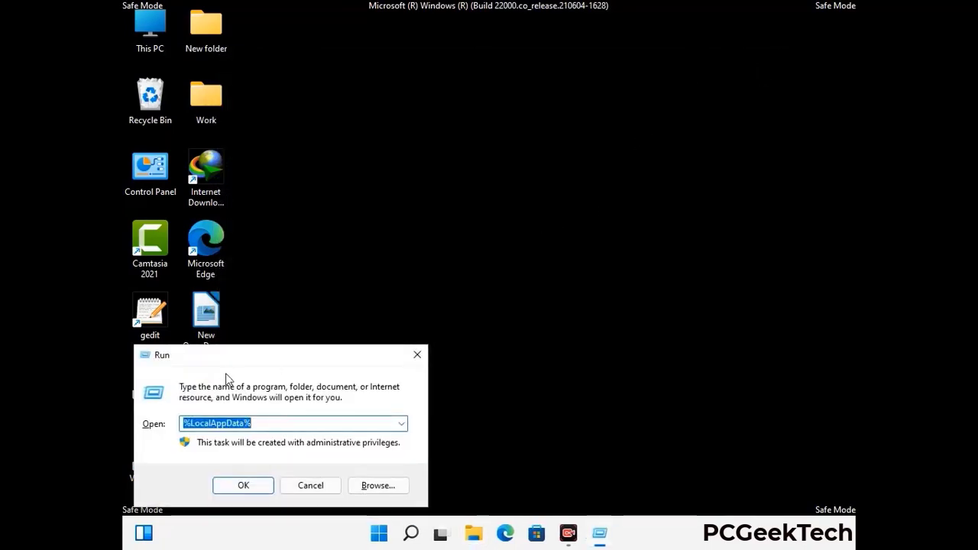
pyautogui.moveTo(252, 367); pyautogui.dragTo(449, 204)
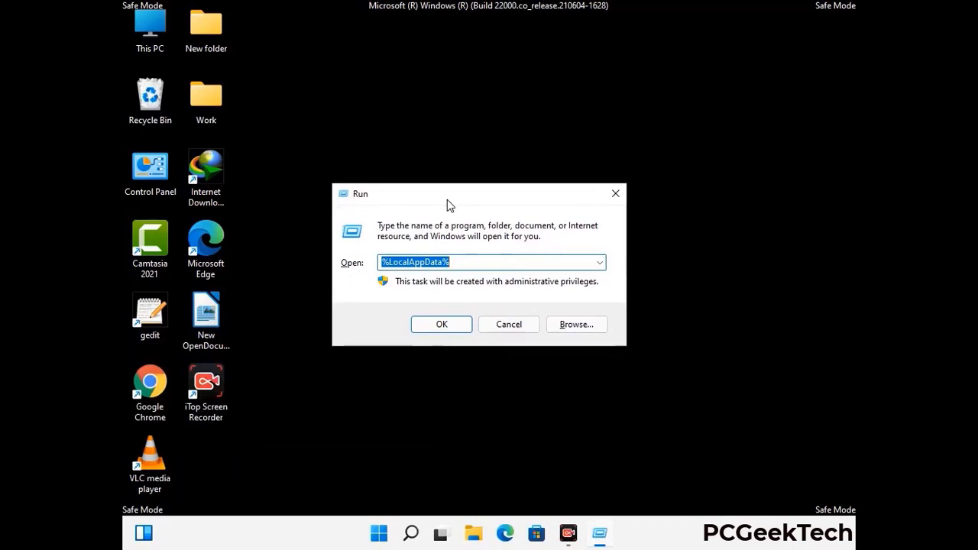
pyautogui.write('%')
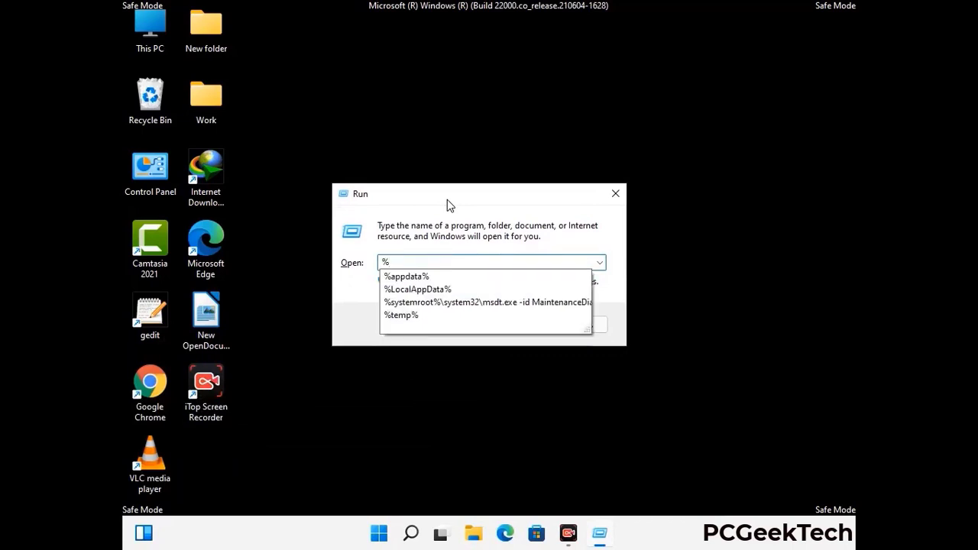
pyautogui.write('Pro')
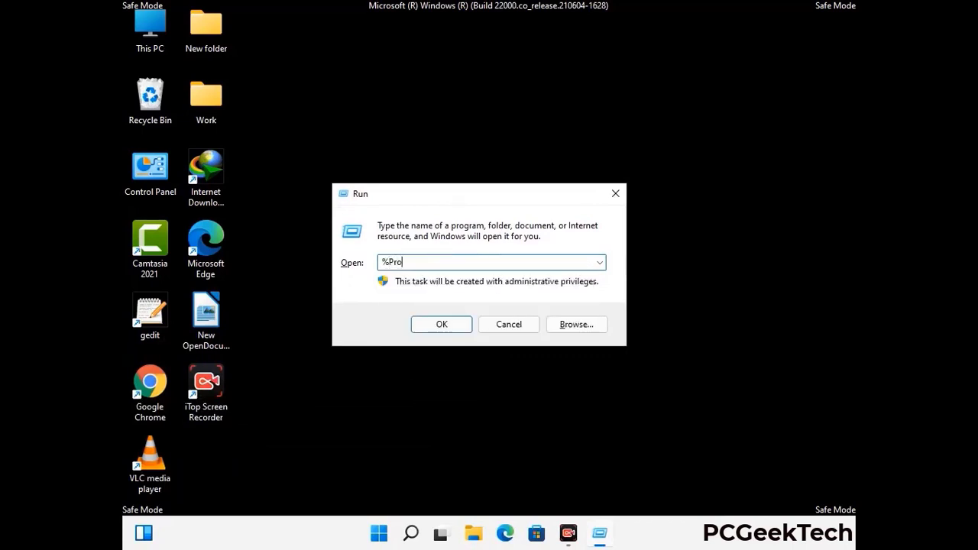
pyautogui.write('gram')
pyautogui.write('%')
pyautogui.press('Return')
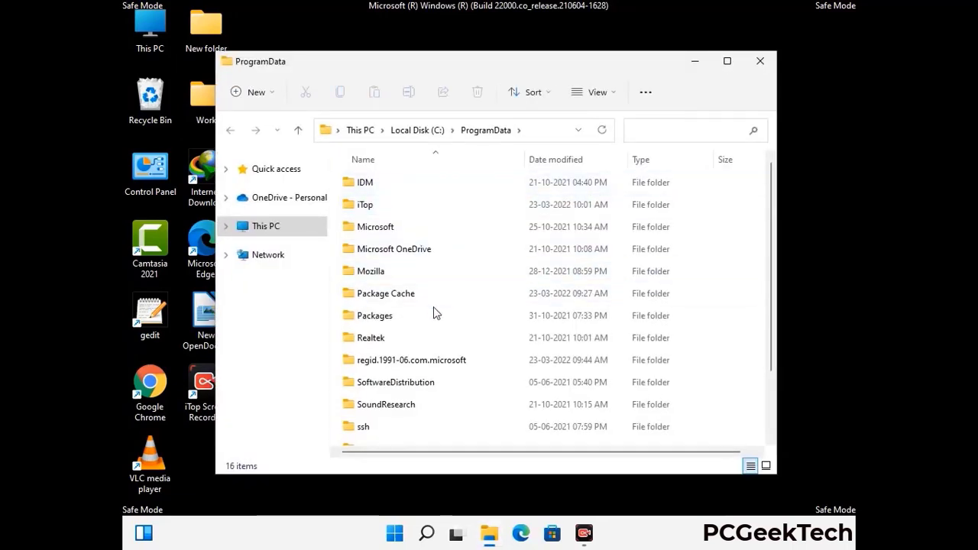
# Delete the Mozilla folder from C:\ProgramData, check the remaining folders and close the window
pyautogui.scroll(-1, 449, 321)
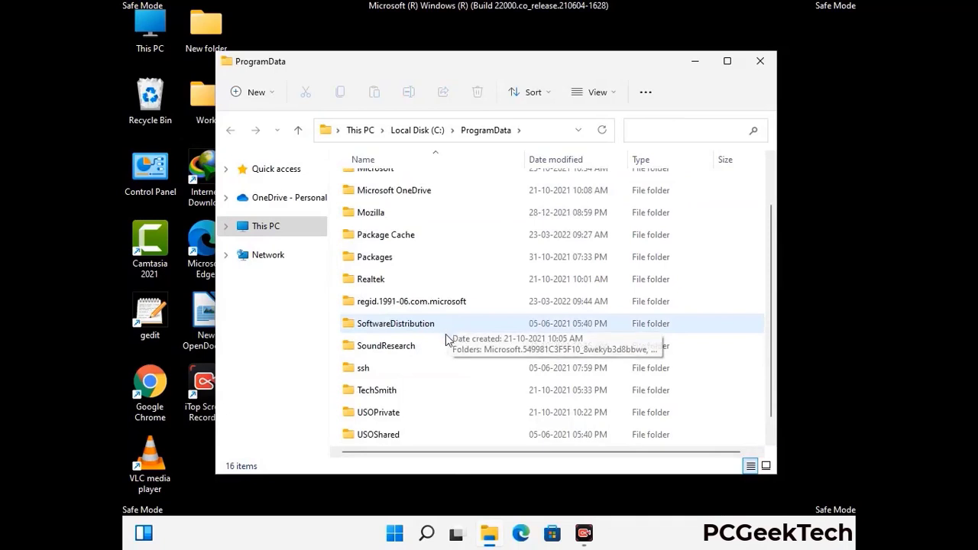
pyautogui.scroll(-1, 445, 336)
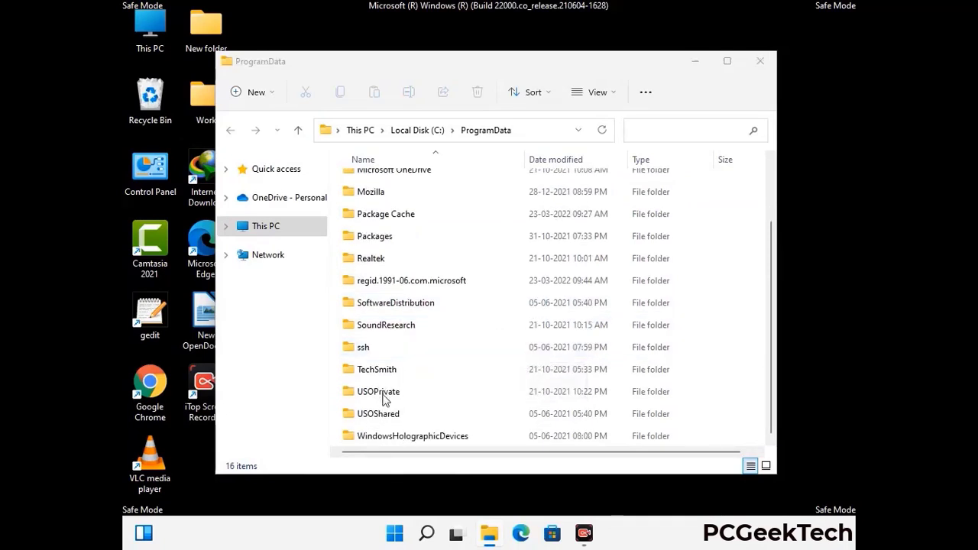
pyautogui.click(368, 191)
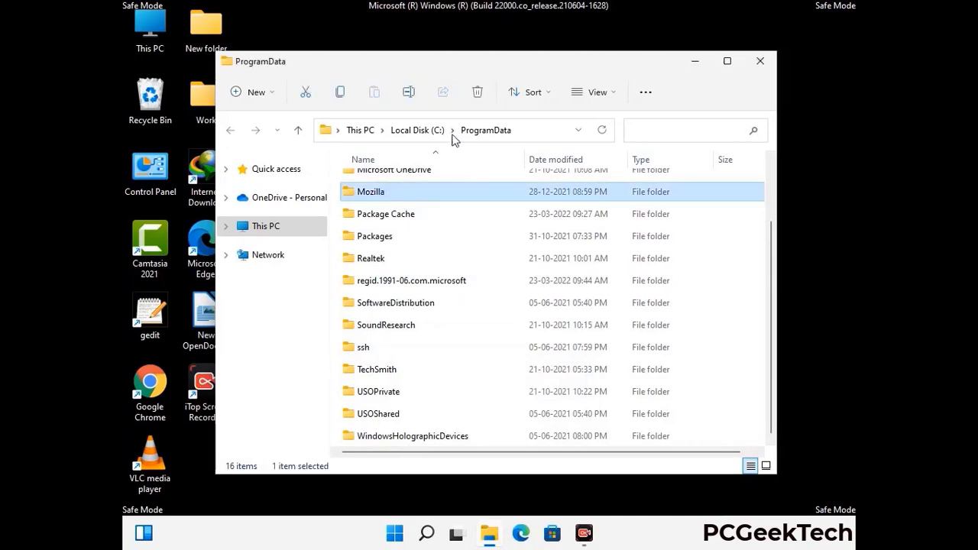
pyautogui.click(479, 93)
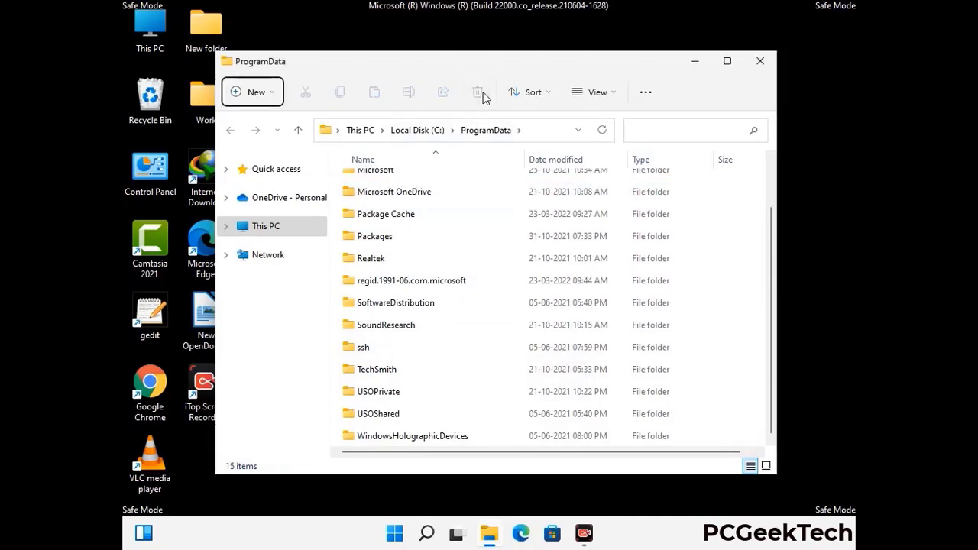
pyautogui.scroll(1, 502, 321)
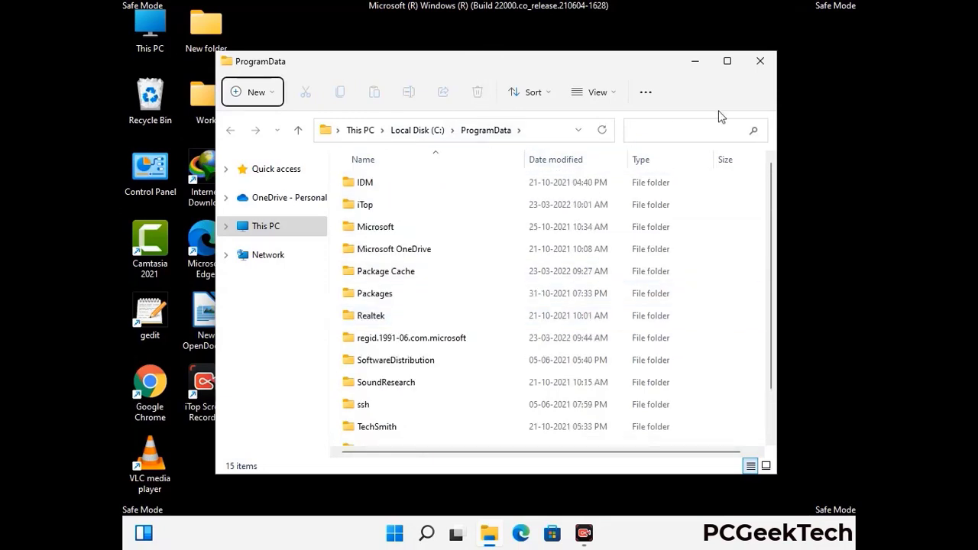
pyautogui.click(764, 60)
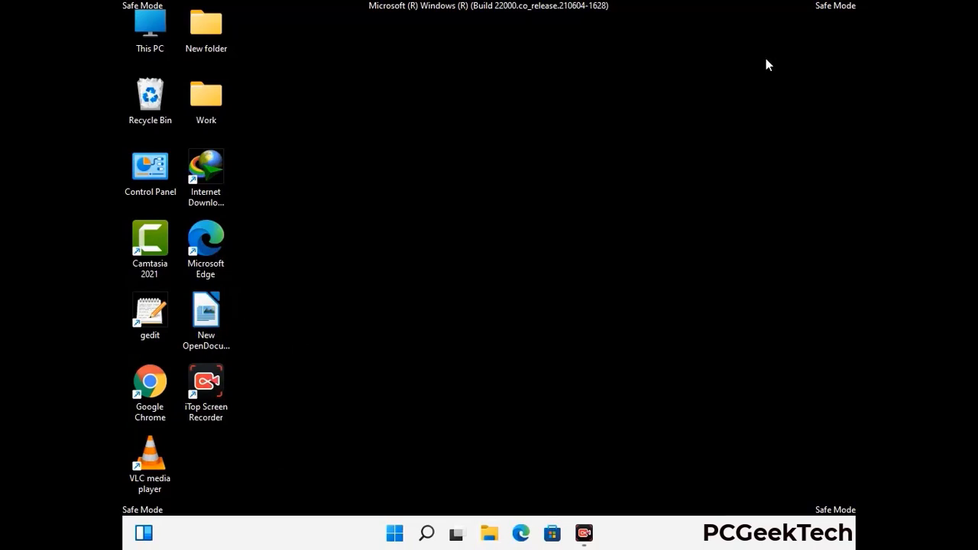
# Open the %WinDir% folder through the Run dialog, moving the dialog clear of the desktop icons
pyautogui.press('super+r')
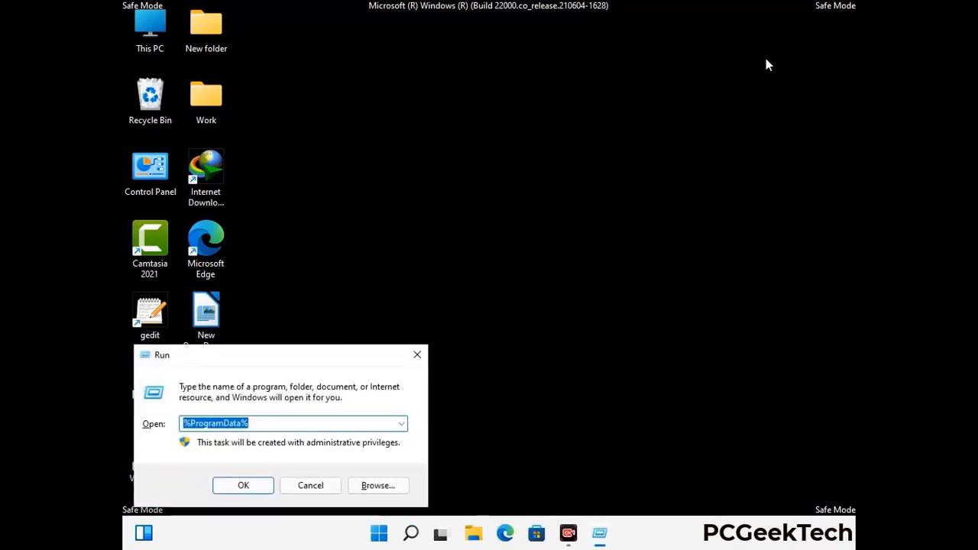
pyautogui.moveTo(320, 345); pyautogui.dragTo(510, 198)
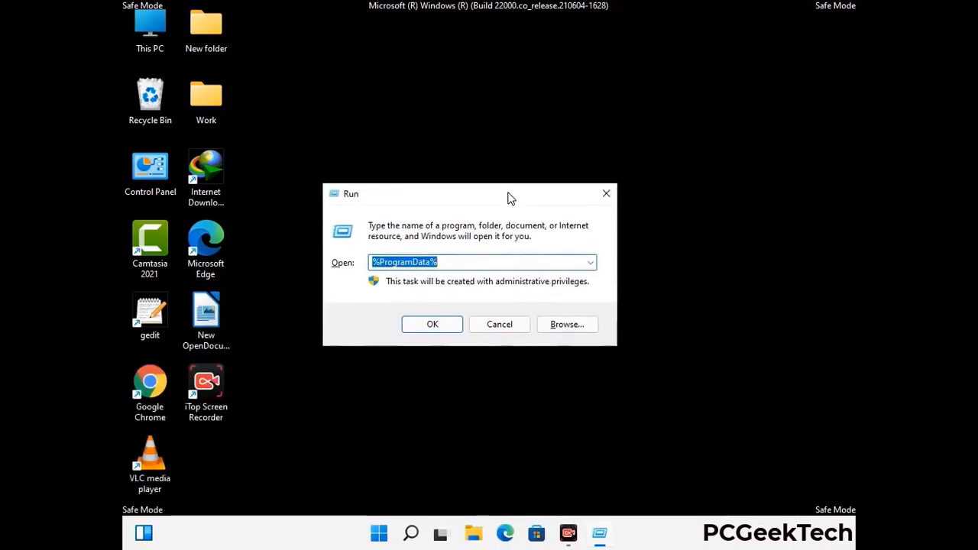
pyautogui.write('%')
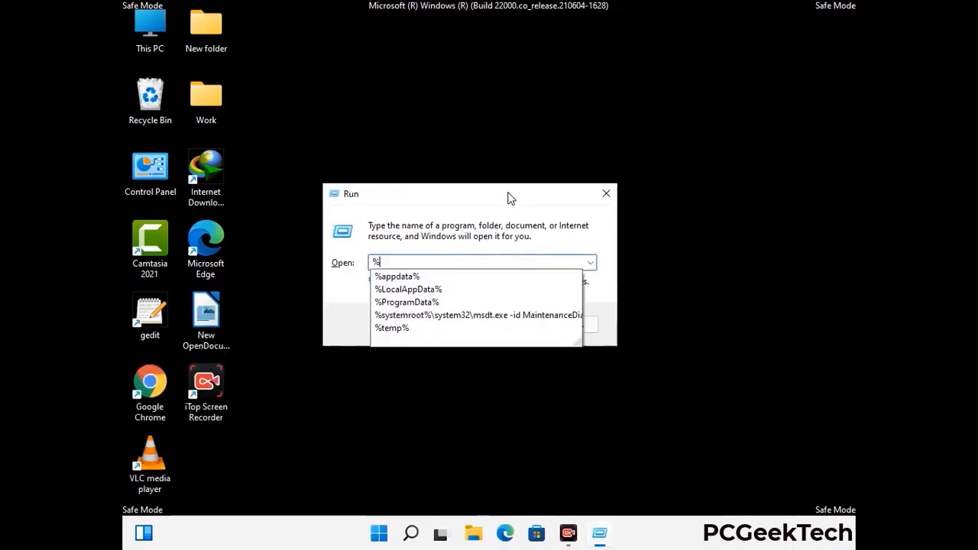
pyautogui.write('WinDir%')
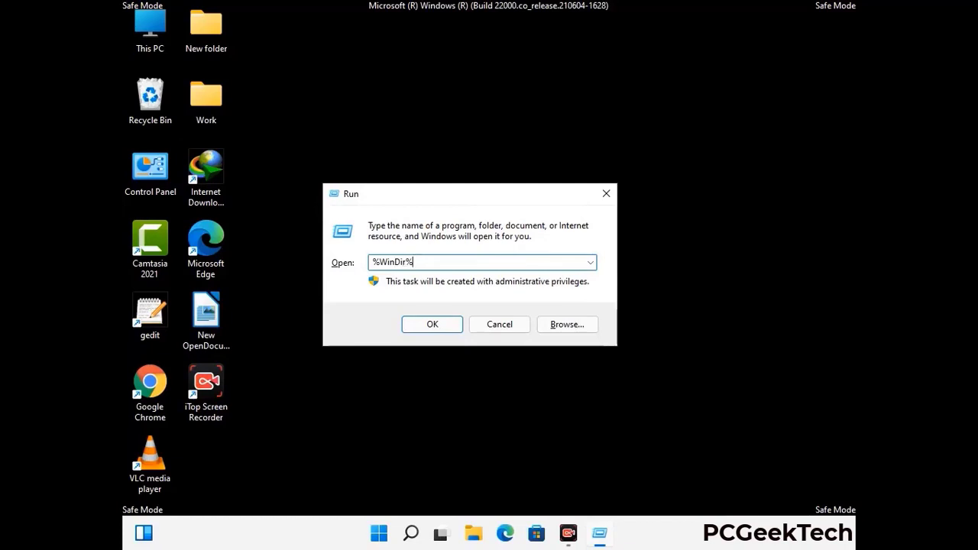
pyautogui.press('Return')
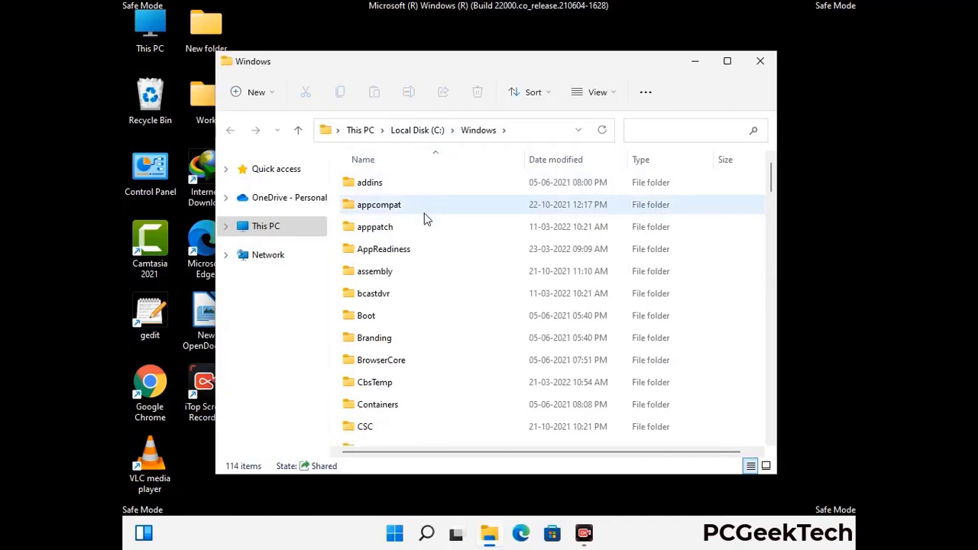
# Examine the folders and files in C:\Windows for suspicious entries, and close the window
pyautogui.scroll(-1, 430, 338)
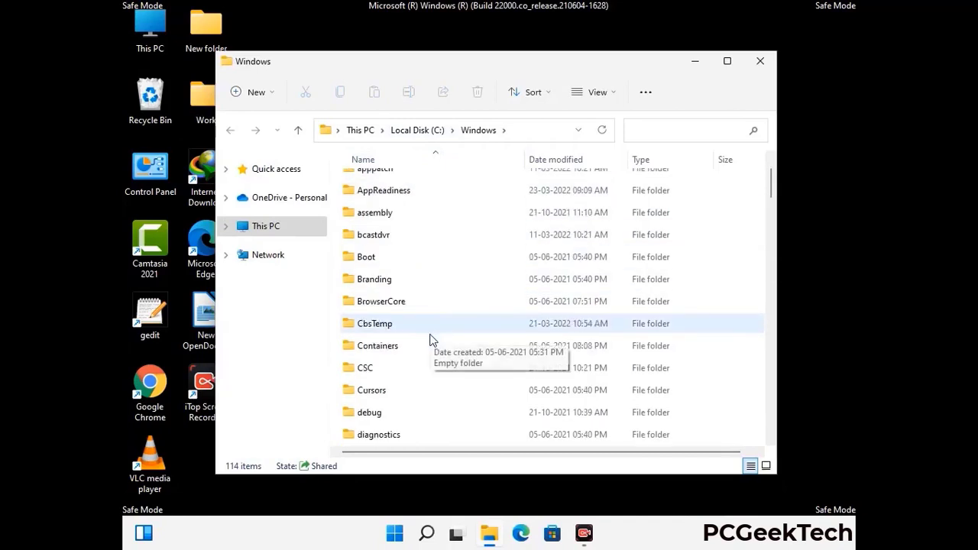
pyautogui.scroll(-2, 430, 338)
pyautogui.scroll(-1, 430, 341)
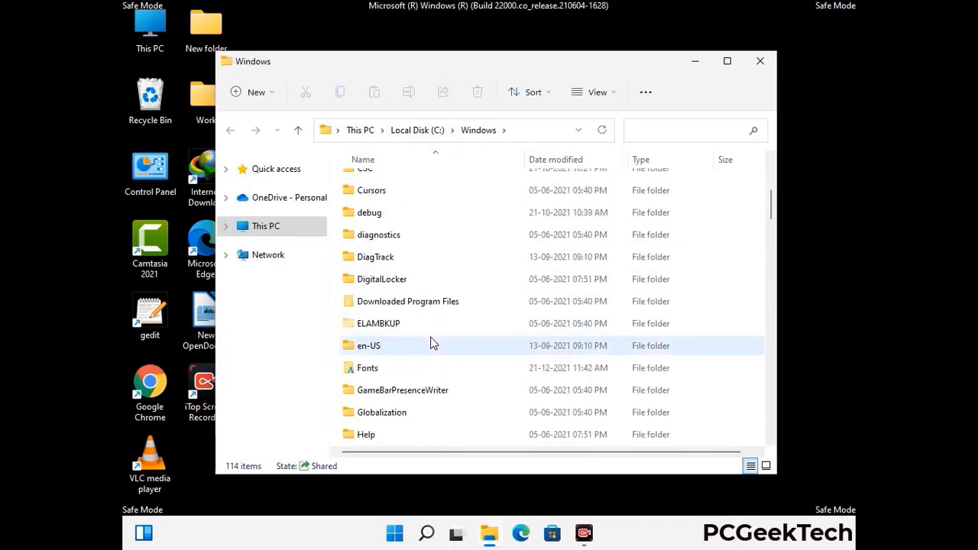
pyautogui.scroll(-3, 431, 344)
pyautogui.scroll(-2, 430, 344)
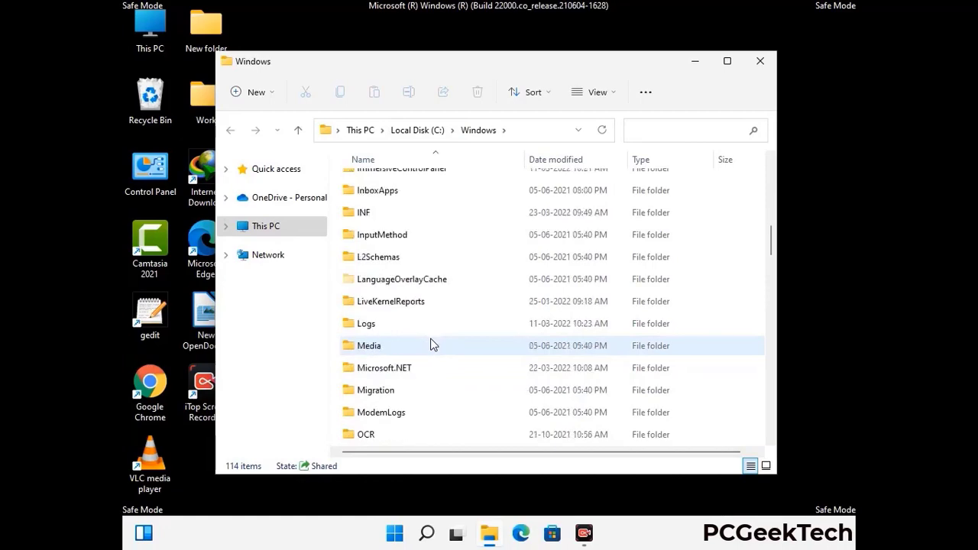
pyautogui.scroll(-4, 430, 345)
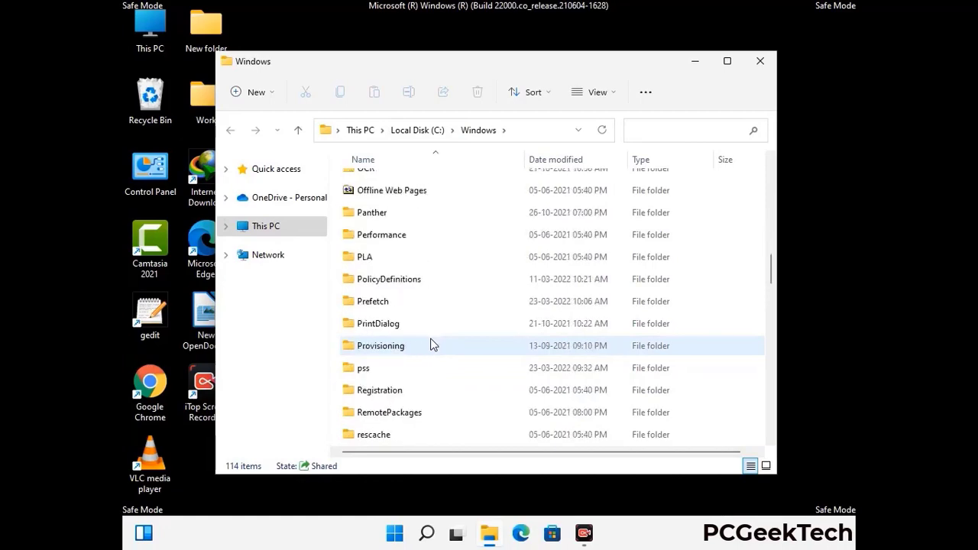
pyautogui.scroll(-7, 430, 344)
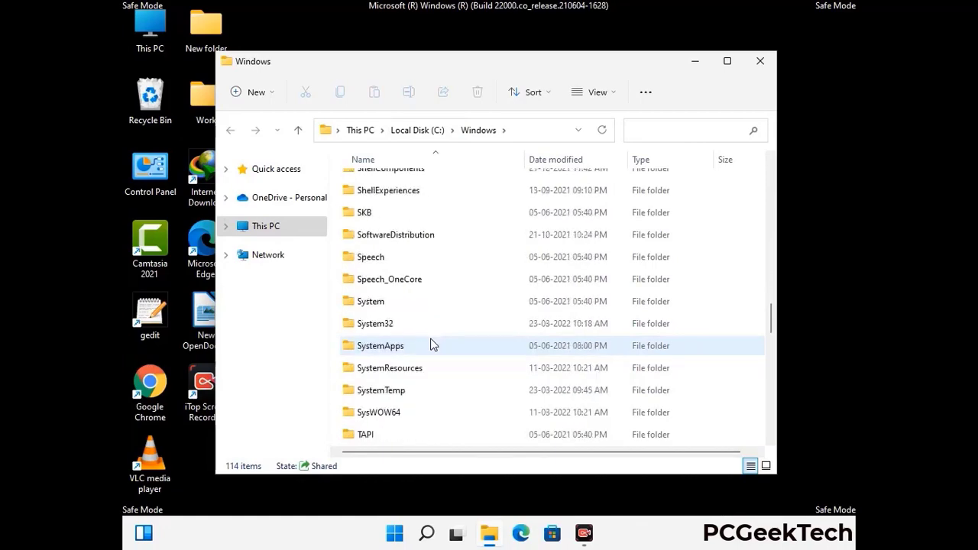
pyautogui.scroll(-8, 430, 344)
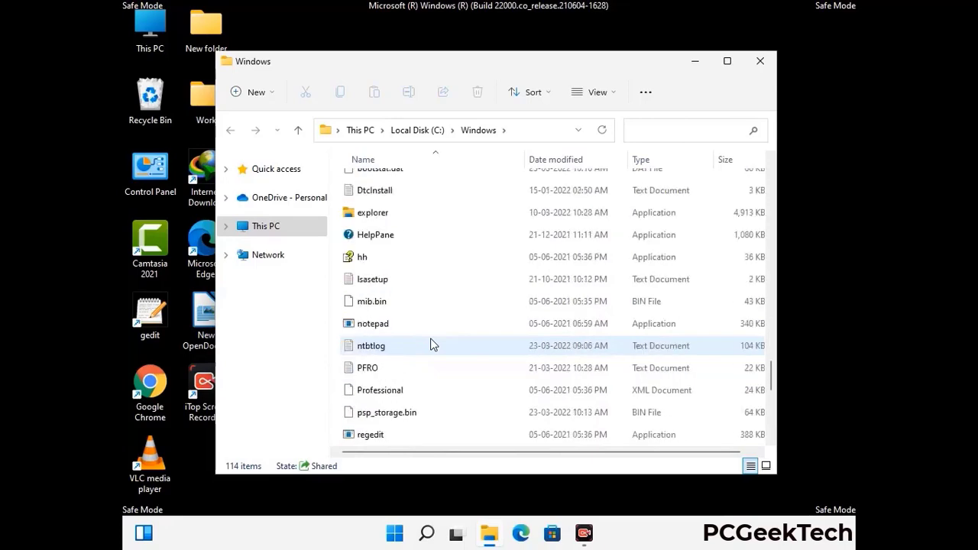
pyautogui.scroll(-5, 430, 345)
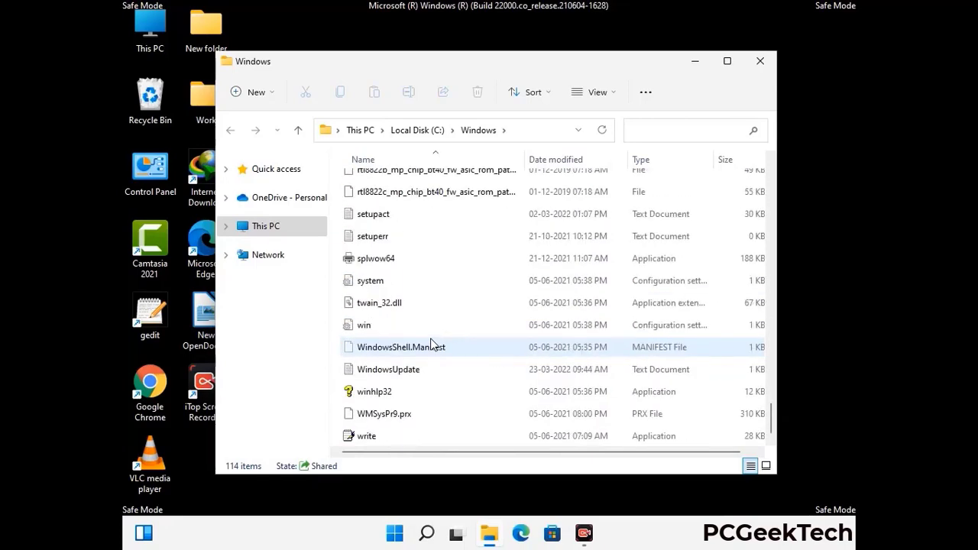
pyautogui.scroll(12, 430, 344)
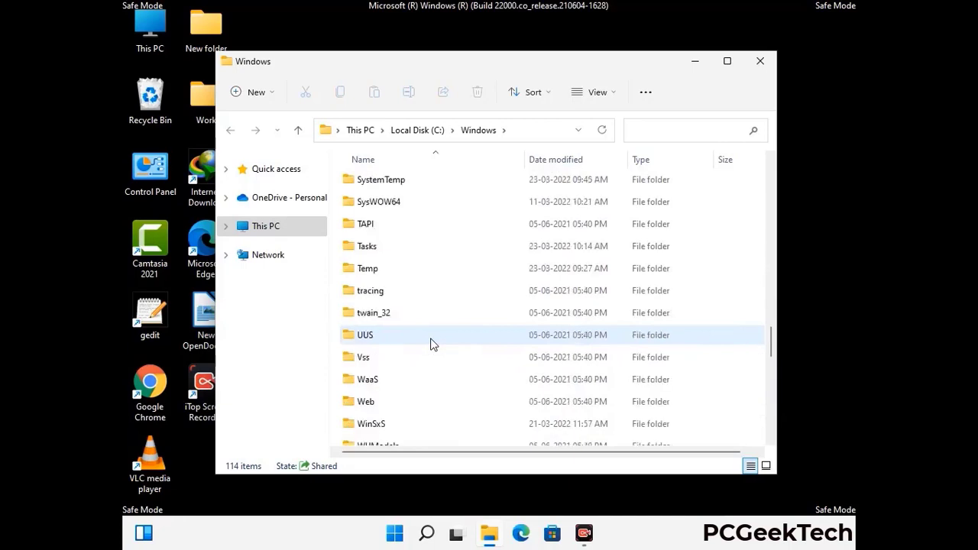
pyautogui.scroll(3, 430, 344)
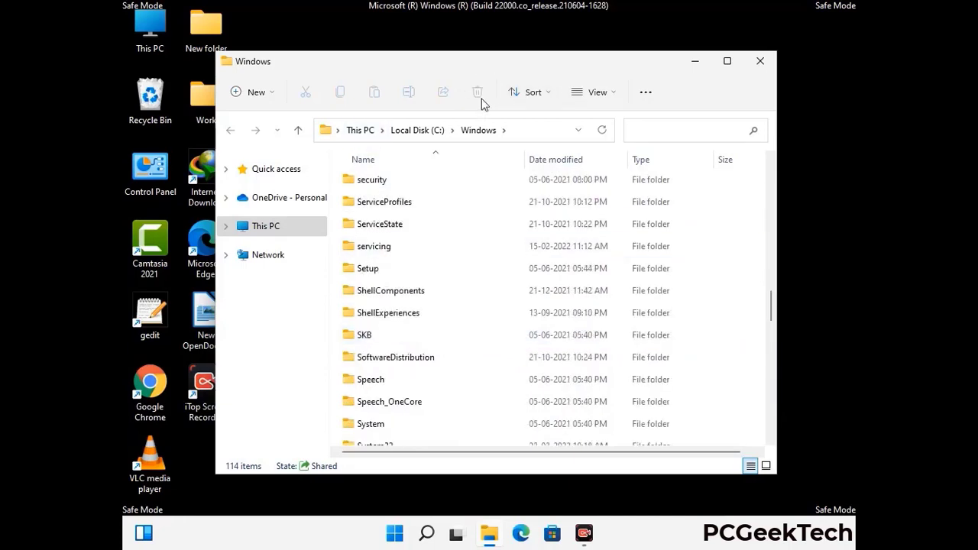
pyautogui.click(761, 61)
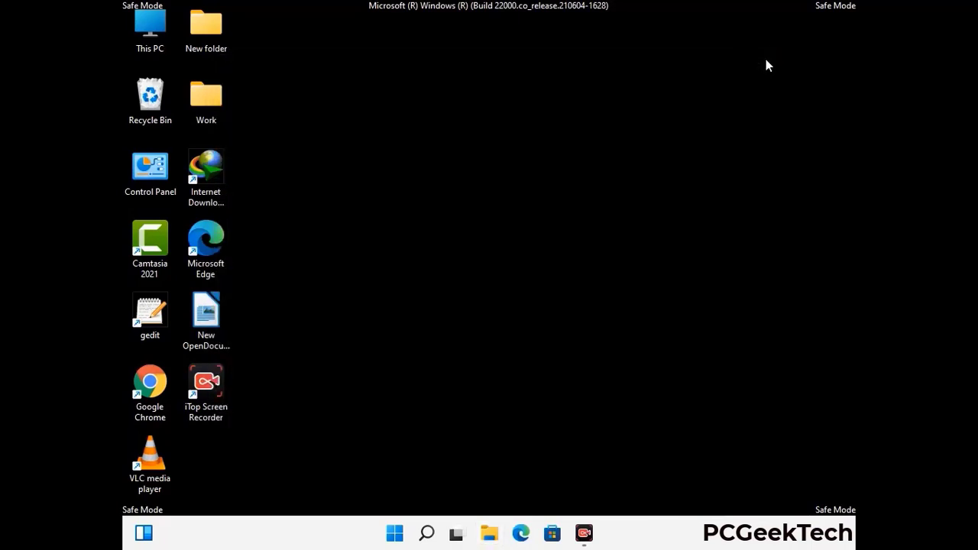
# Open the %temp% folder through the Run dialog, moving the dialog clear of the desktop icons
pyautogui.press('super+r')
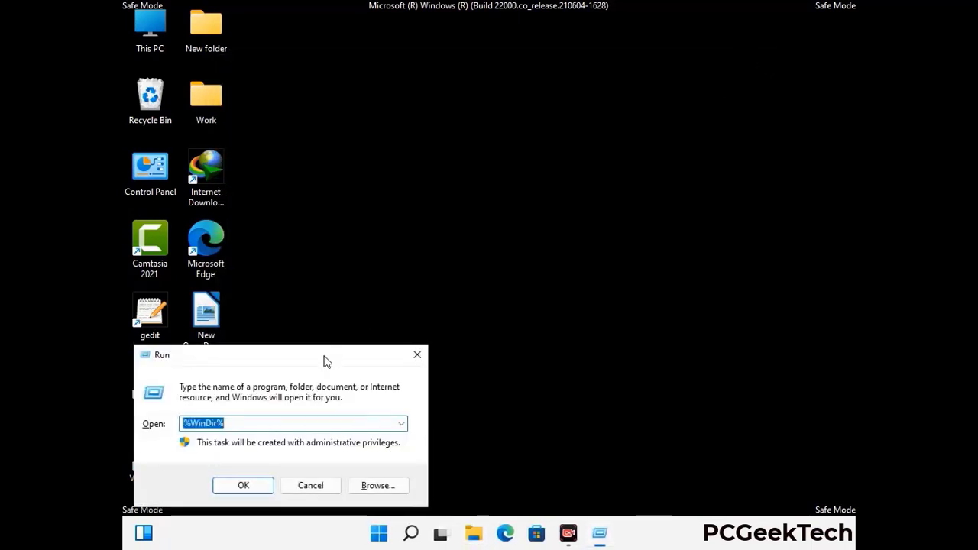
pyautogui.moveTo(325, 360); pyautogui.dragTo(556, 130)
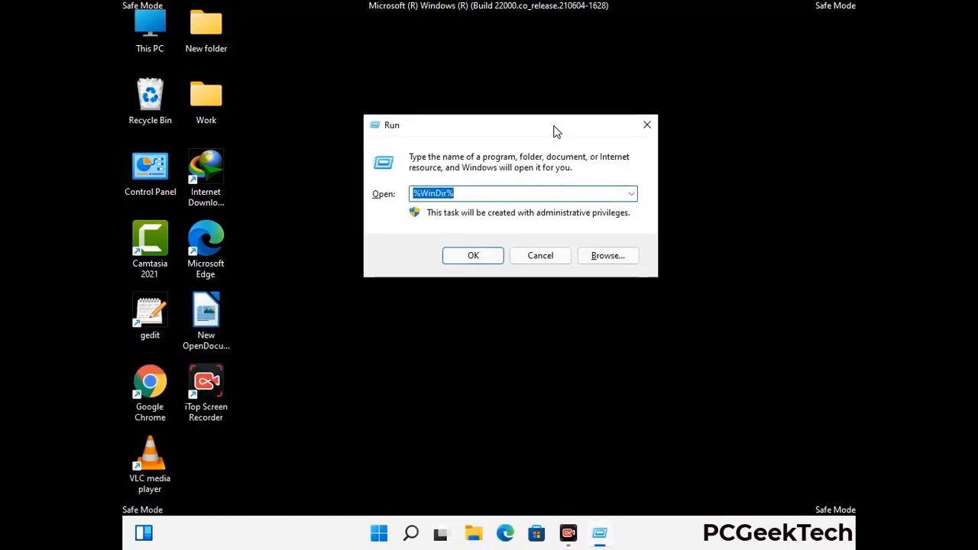
pyautogui.write('%tem')
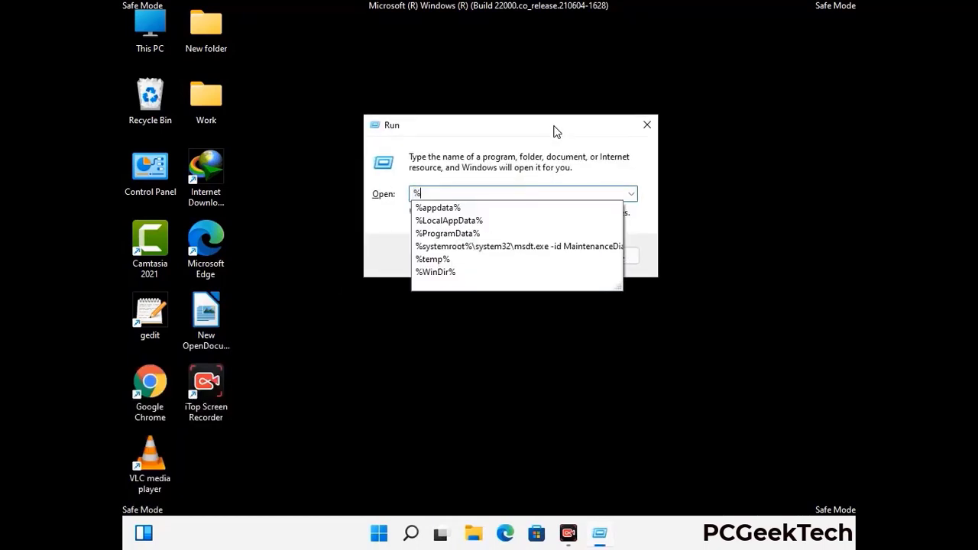
pyautogui.write('p')
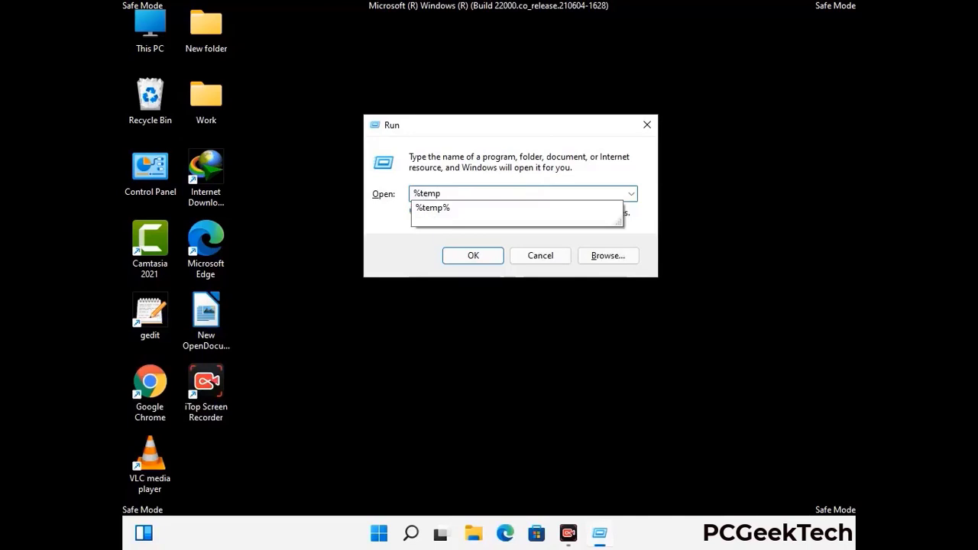
pyautogui.write('%')
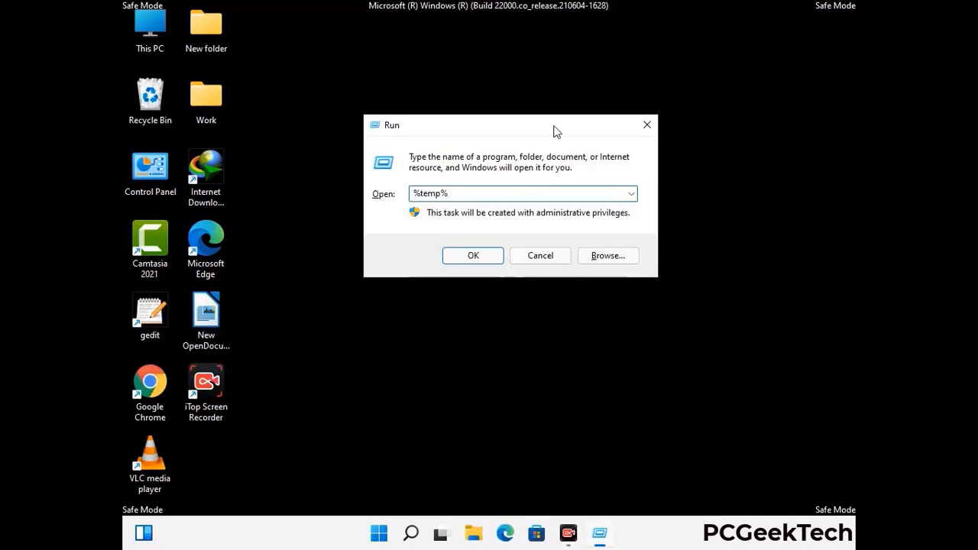
pyautogui.click(487, 254)
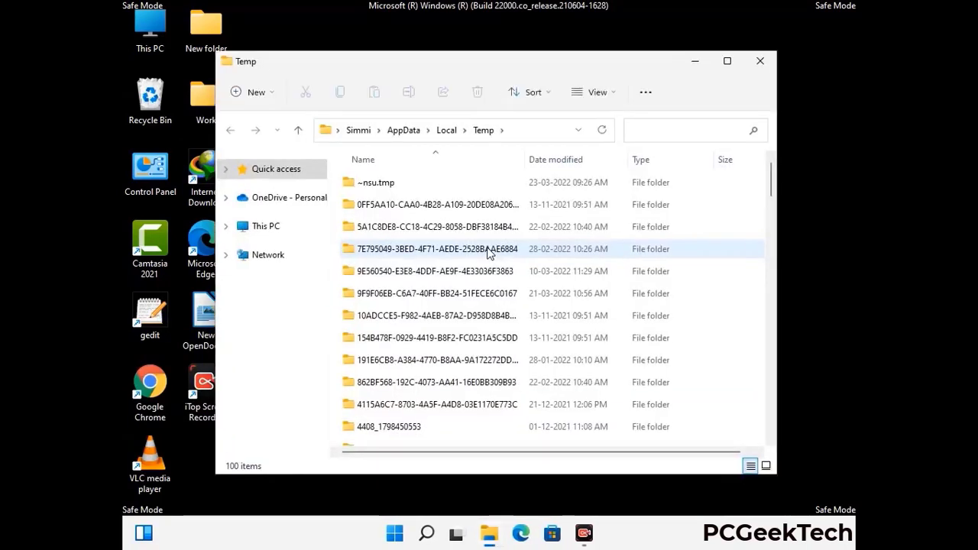
# Delete all items in the AppData\Local\Temp folder and close the window
pyautogui.click(443, 295)
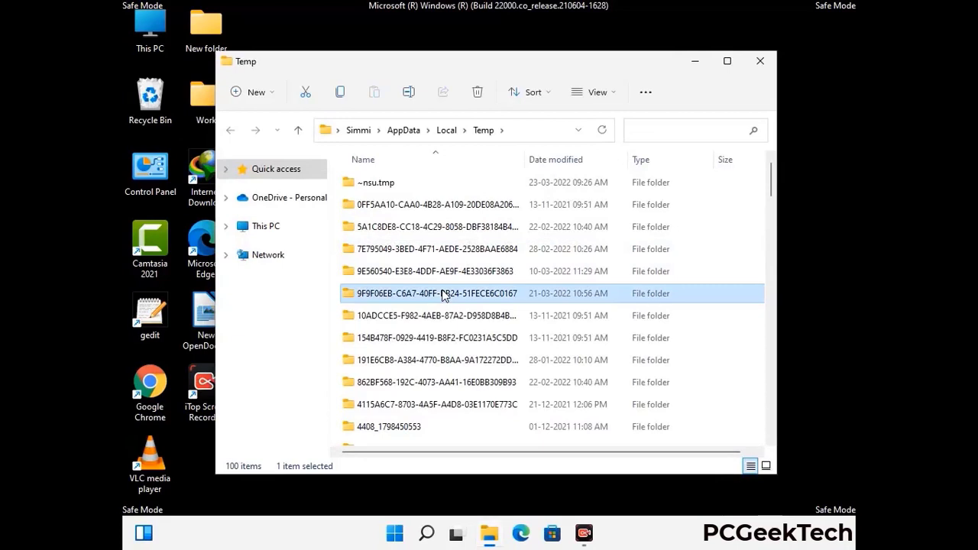
pyautogui.hotkey('ctrl', 'a')
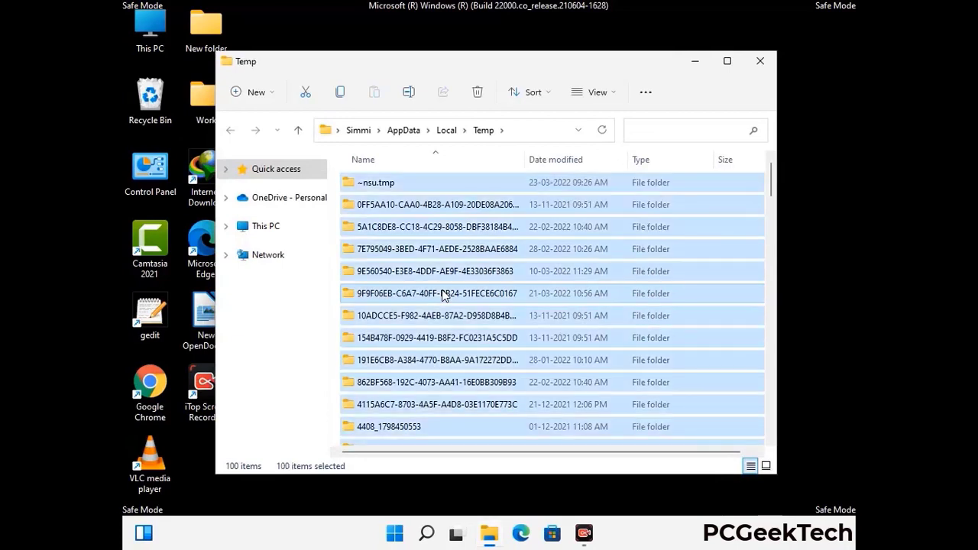
pyautogui.click(478, 92)
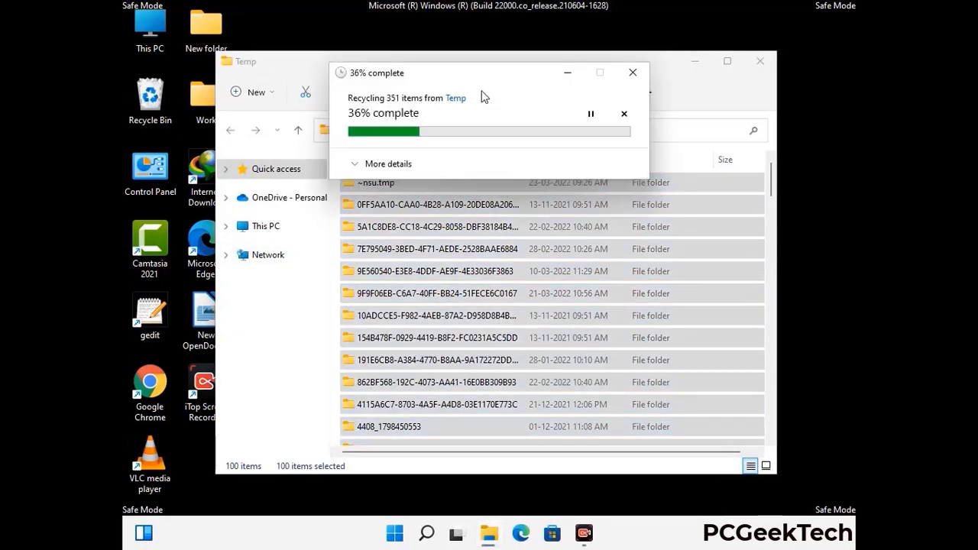
pyautogui.click(759, 61)
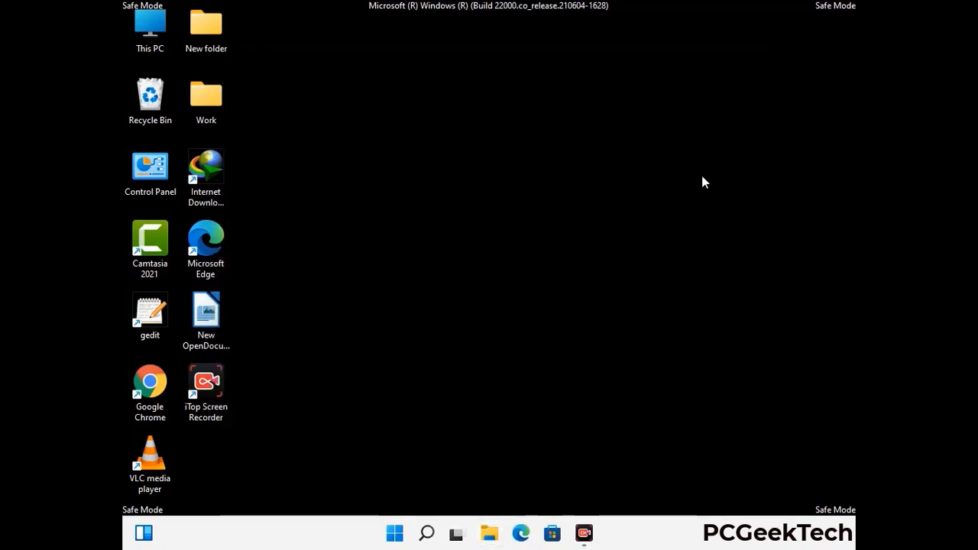
# Open the Windows temp folder by running temp from the Run dialog, moving the dialog clear of the desktop icons
pyautogui.press('super+r')
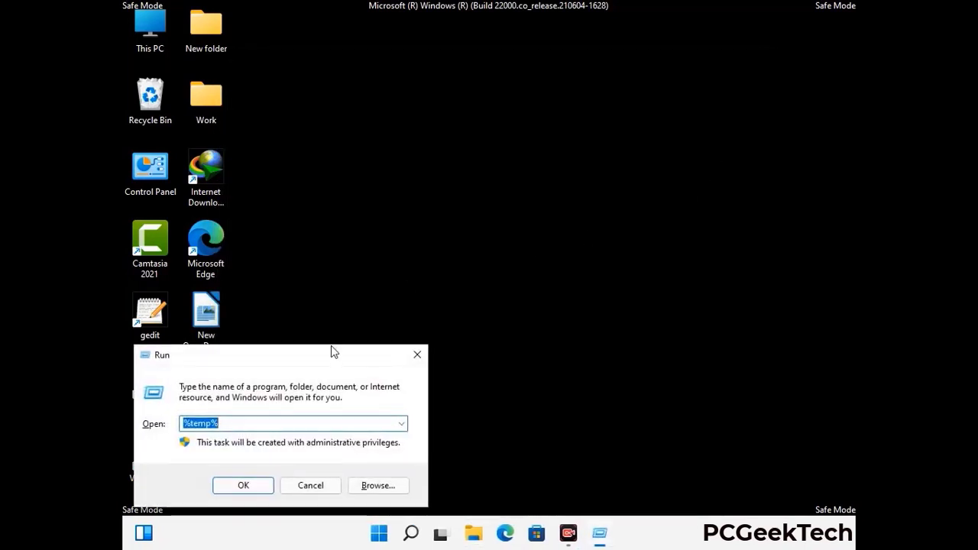
pyautogui.moveTo(333, 354); pyautogui.dragTo(558, 143)
pyautogui.write('temp')
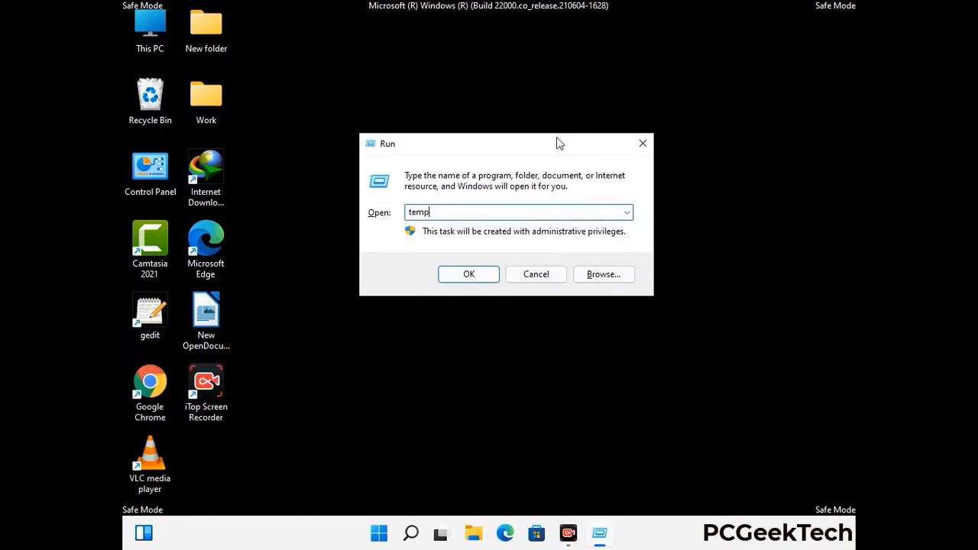
pyautogui.press('Return')
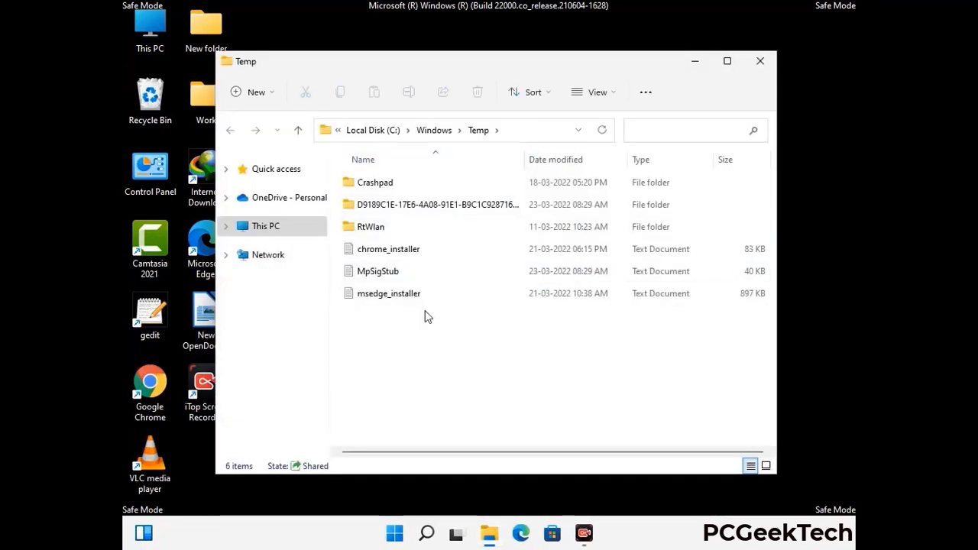
# Delete all items in C:\Windows\Temp and close the window
pyautogui.hotkey('ctrl', 'a')
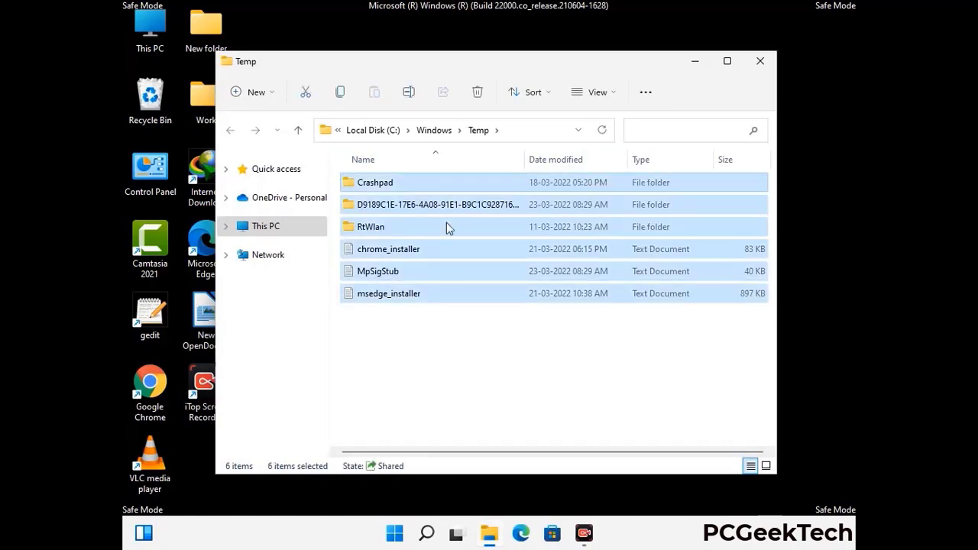
pyautogui.click(477, 92)
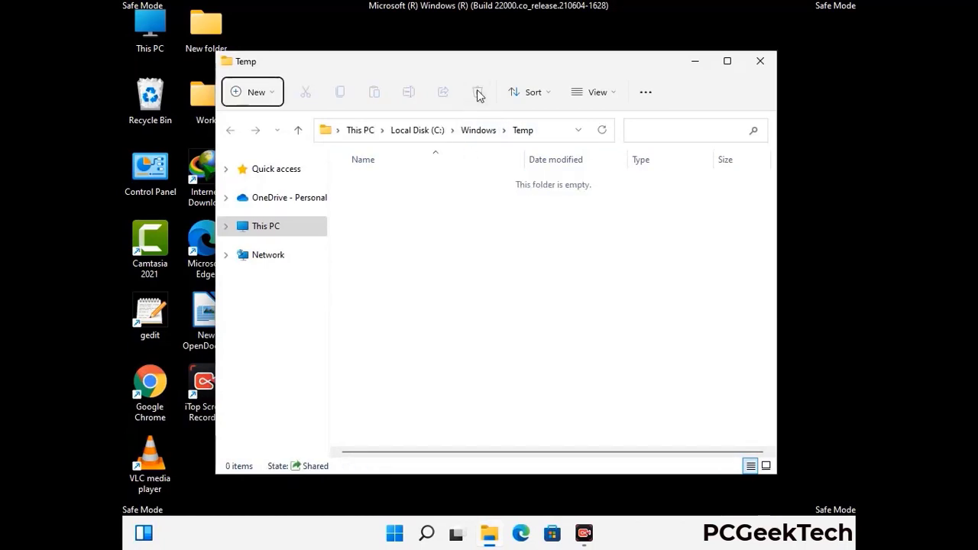
pyautogui.click(761, 63)
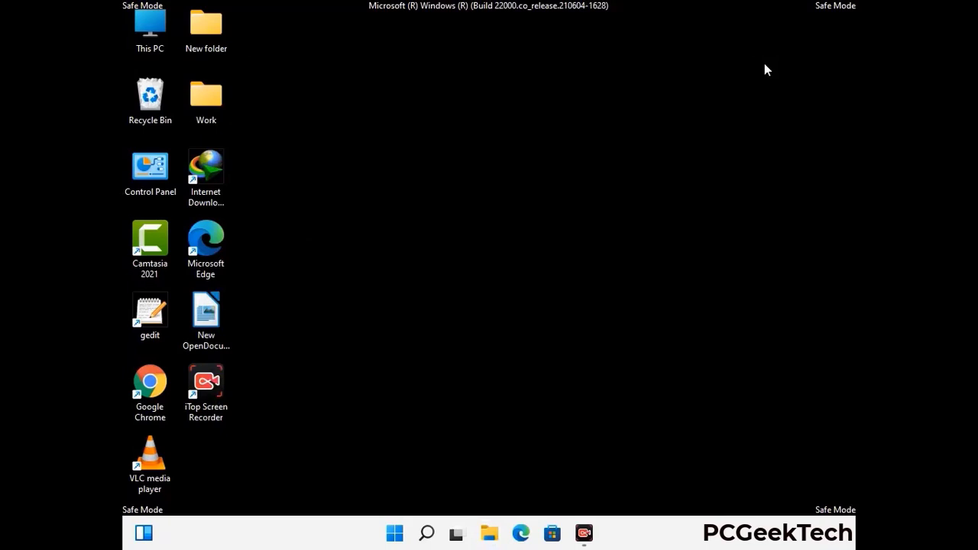
# Open the Registry Editor by running regedit from the Run dialog, moving the dialog clear of the desktop icons
pyautogui.press('super+r')
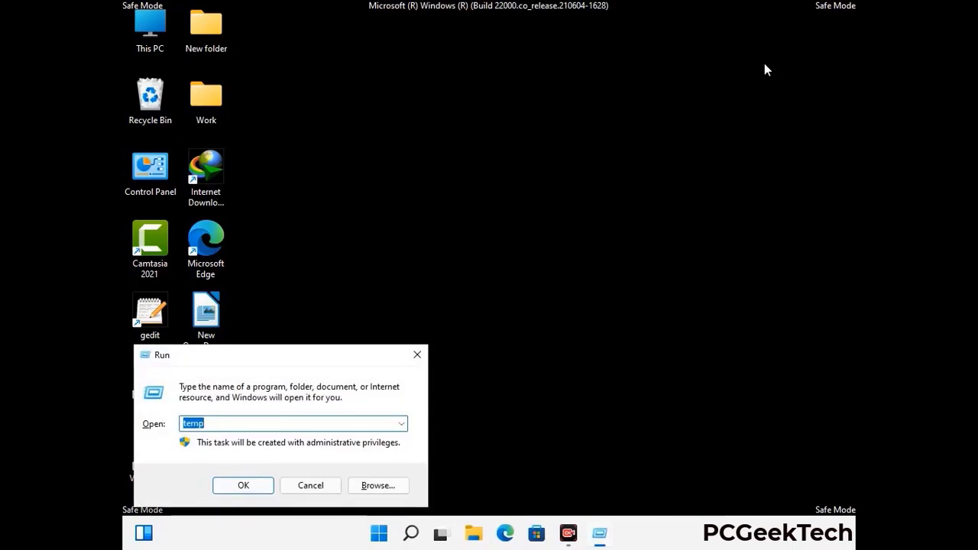
pyautogui.moveTo(299, 357); pyautogui.dragTo(509, 122)
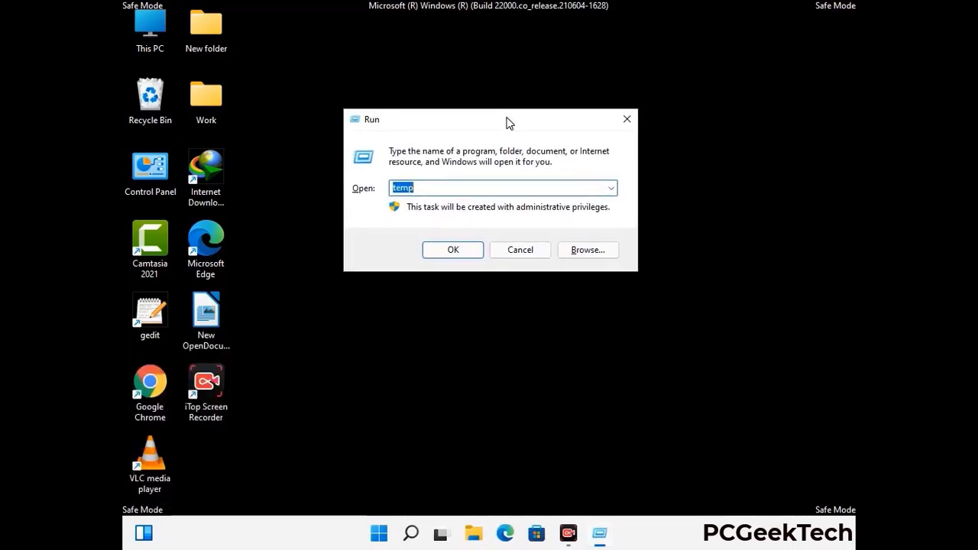
pyautogui.write('regedit')
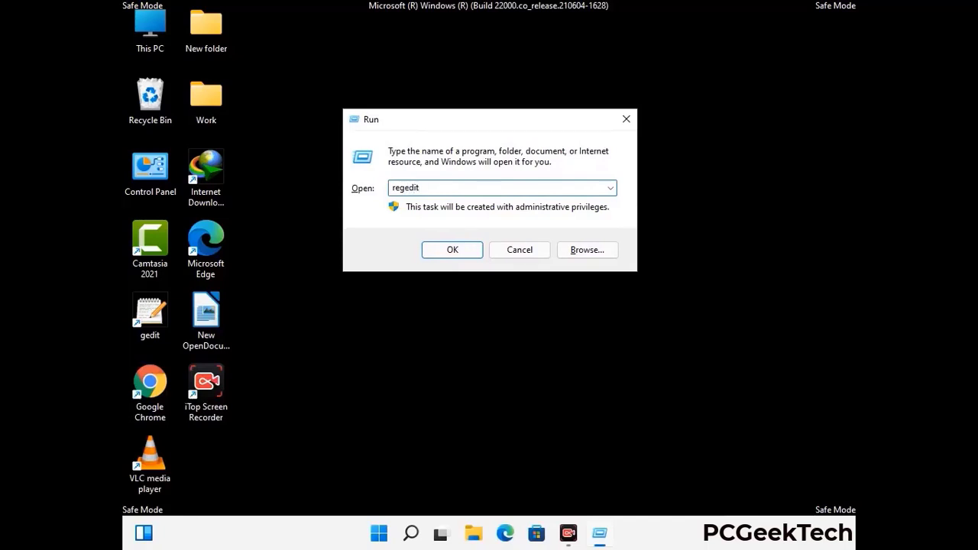
pyautogui.press('Return')
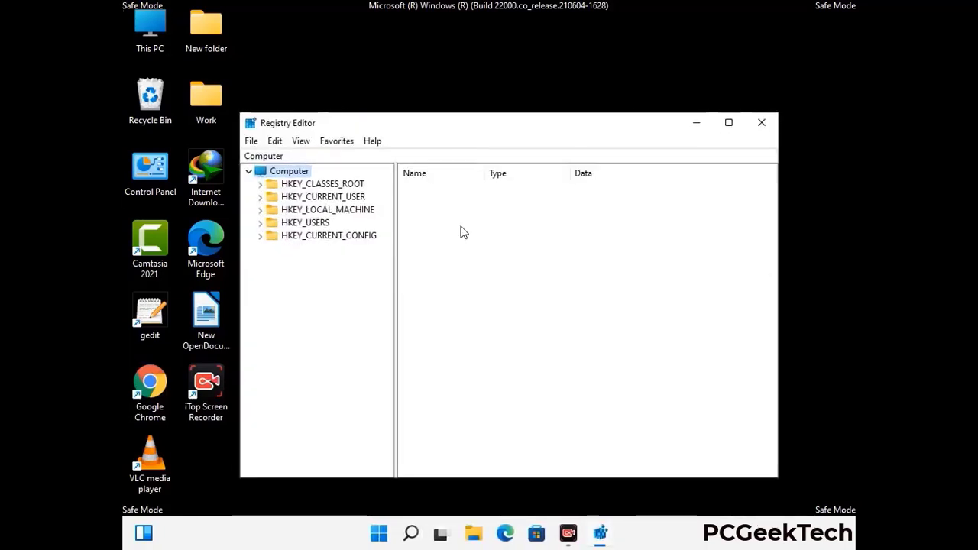
# Expand the registry tree down to HKEY_CURRENT_USER\Software\Microsoft
pyautogui.click(327, 209)
pyautogui.click(260, 197)
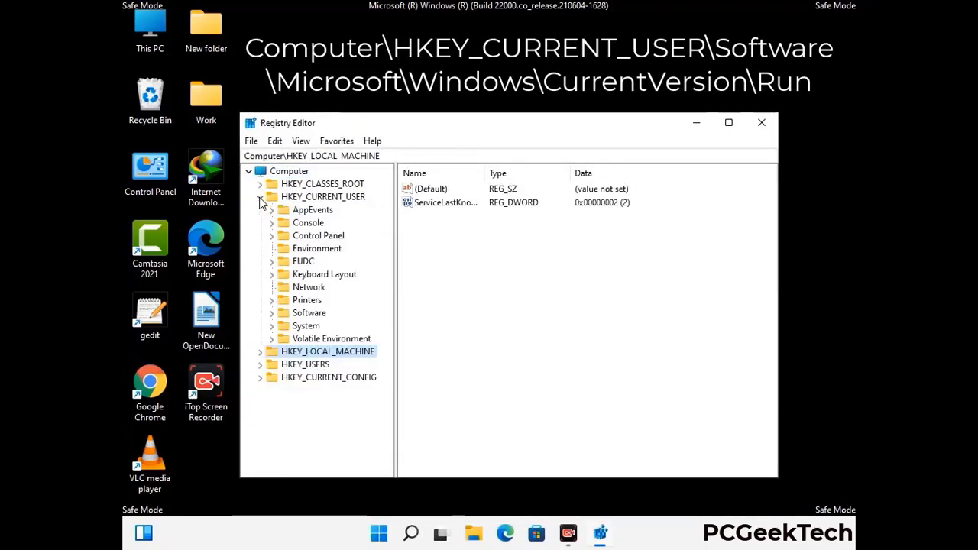
pyautogui.click(306, 313)
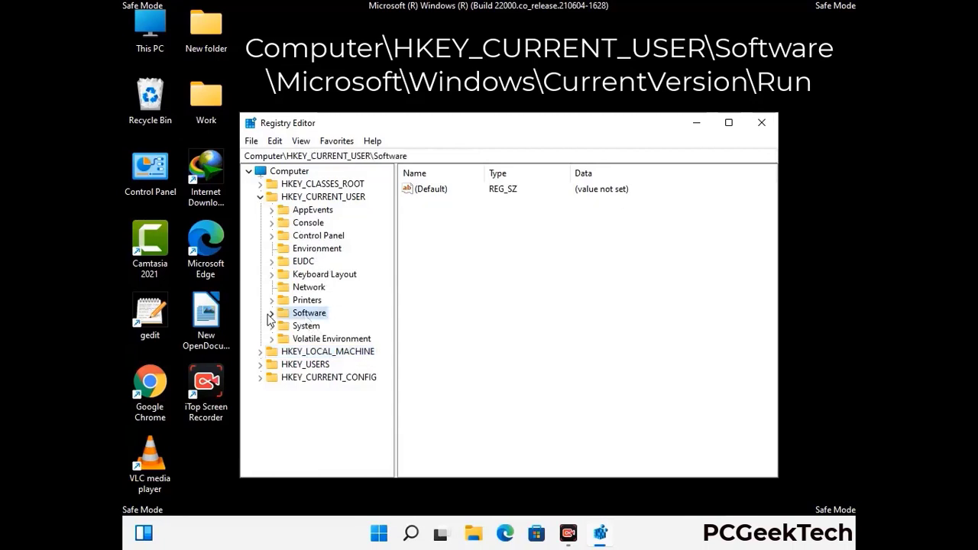
pyautogui.click(271, 314)
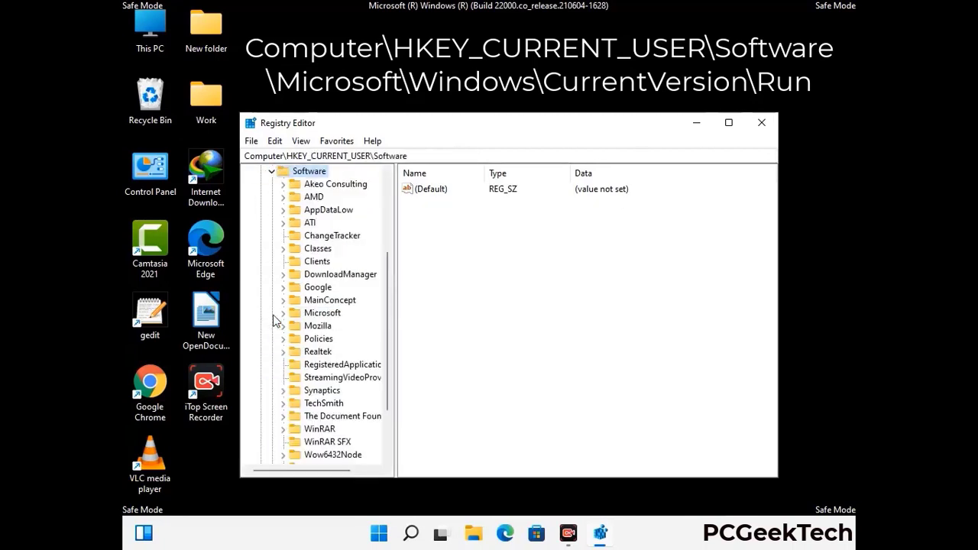
pyautogui.doubleClick(321, 313)
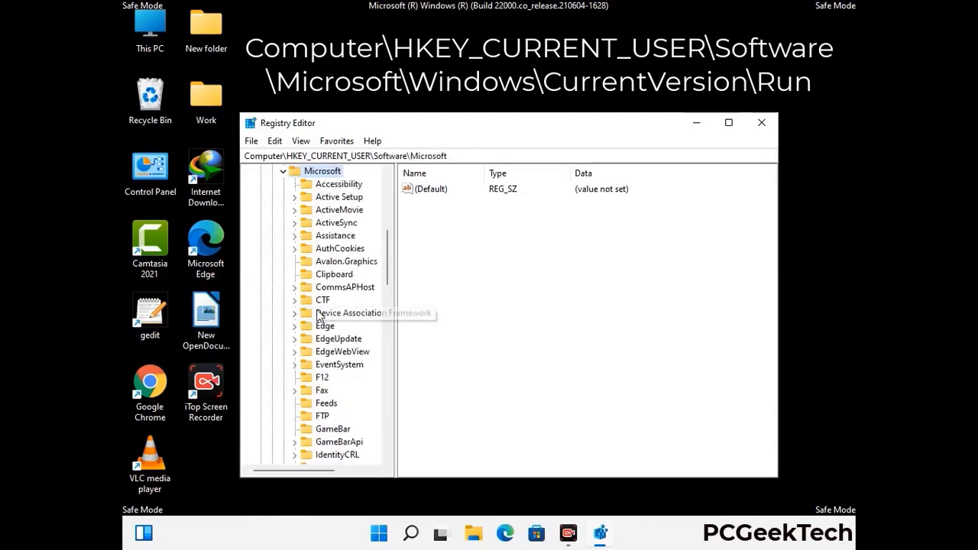
# Expand the Windows key under Microsoft and its CurrentVersion subkey
pyautogui.scroll(-4, 354, 334)
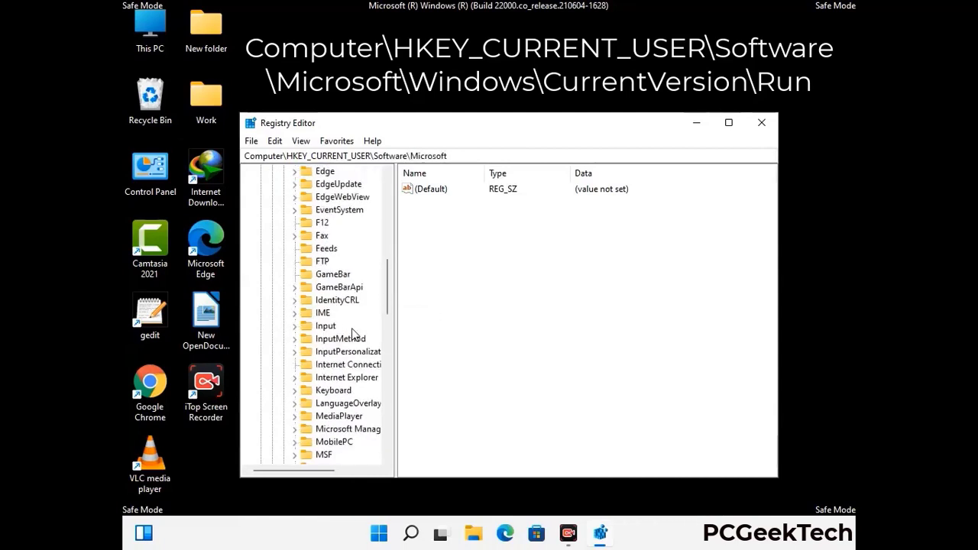
pyautogui.scroll(-3, 352, 332)
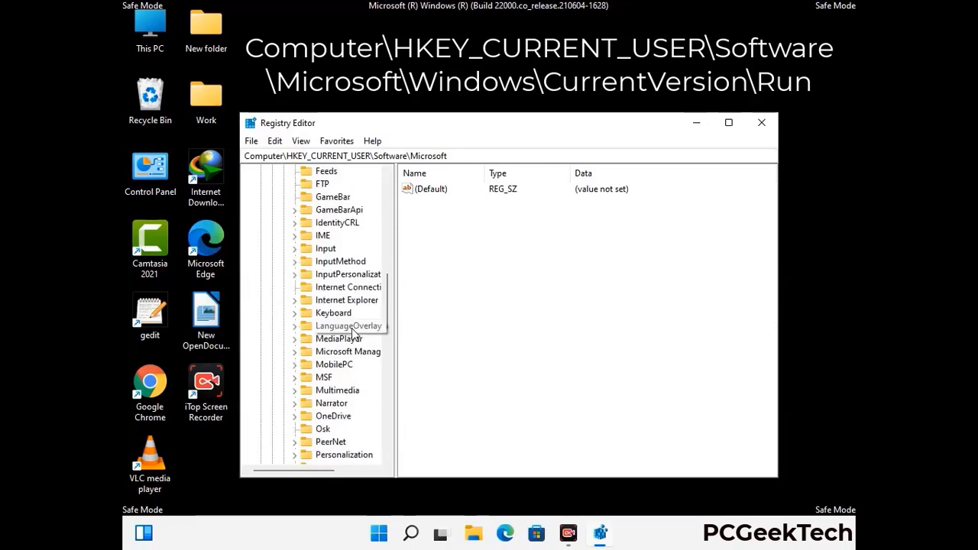
pyautogui.scroll(-6, 352, 332)
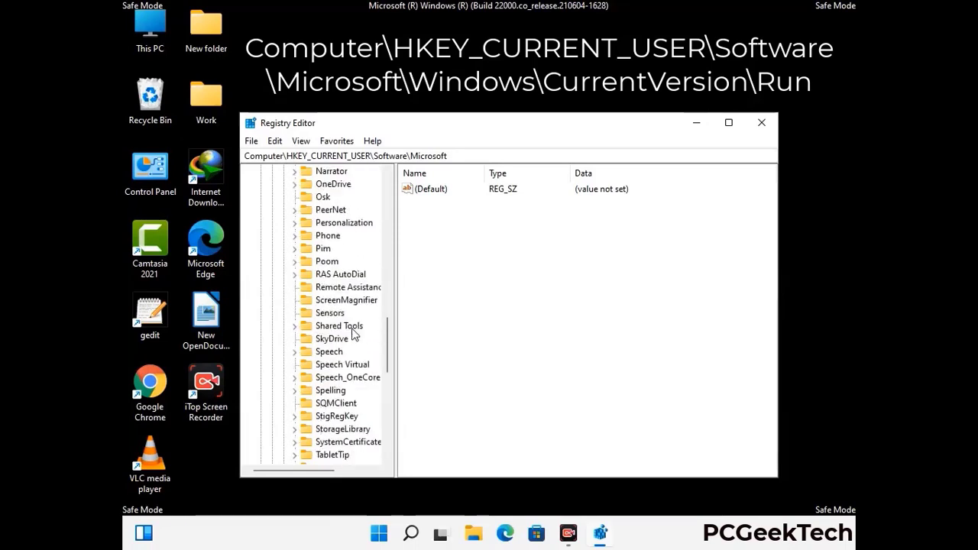
pyautogui.scroll(-4, 354, 333)
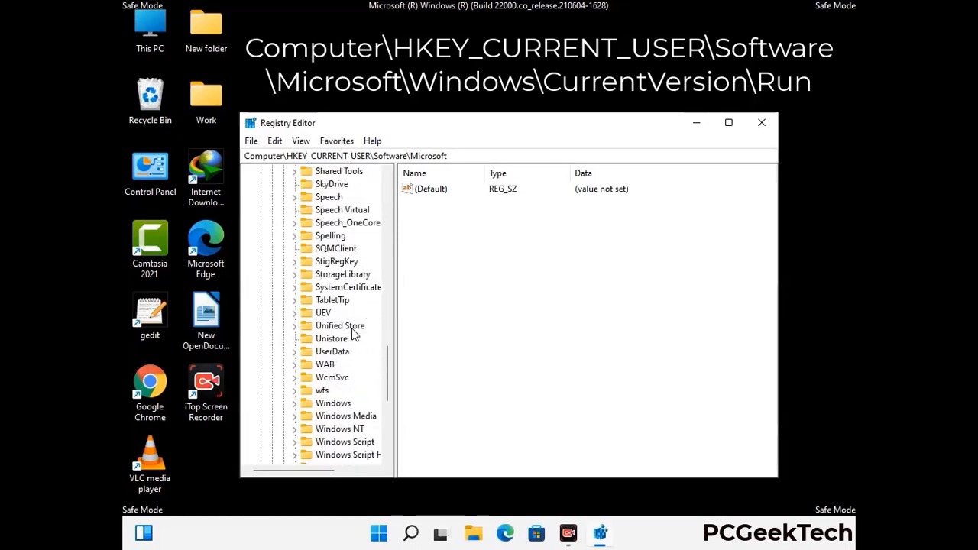
pyautogui.doubleClick(336, 364)
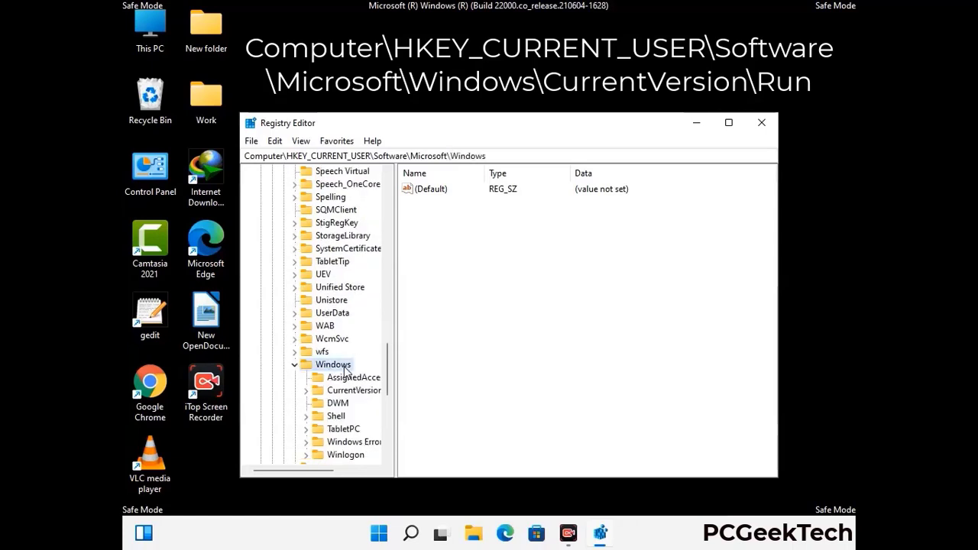
pyautogui.scroll(-1, 356, 361)
pyautogui.doubleClick(356, 353)
# Open the Run key under HKEY_CURRENT_USER\Software\Microsoft\Windows\CurrentVersion to list its startup entries
pyautogui.scroll(-4, 353, 336)
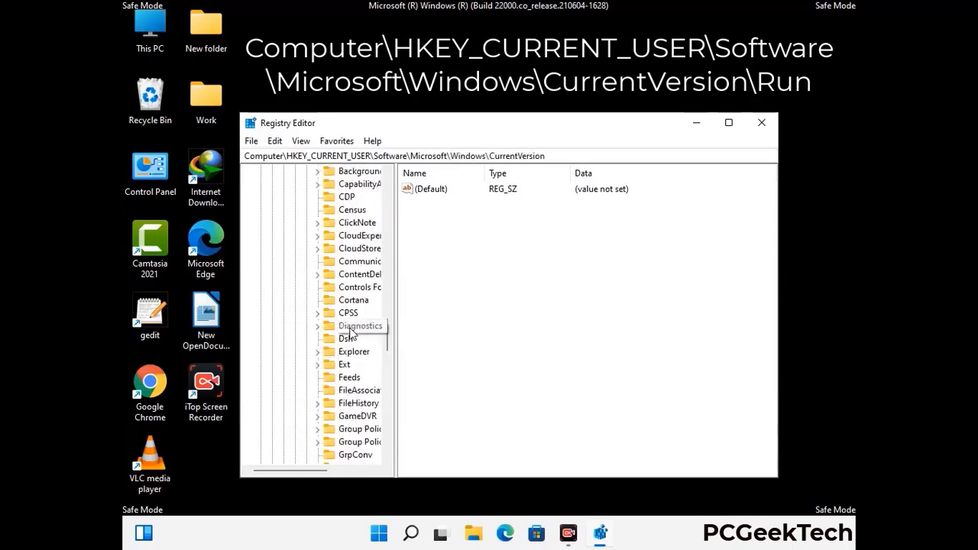
pyautogui.scroll(-4, 351, 330)
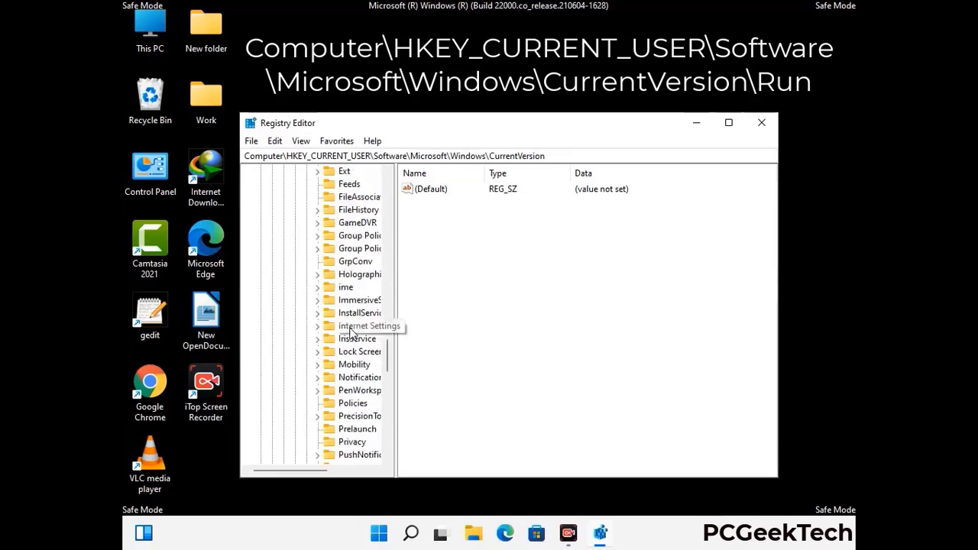
pyautogui.scroll(-1, 351, 333)
pyautogui.scroll(-1, 351, 330)
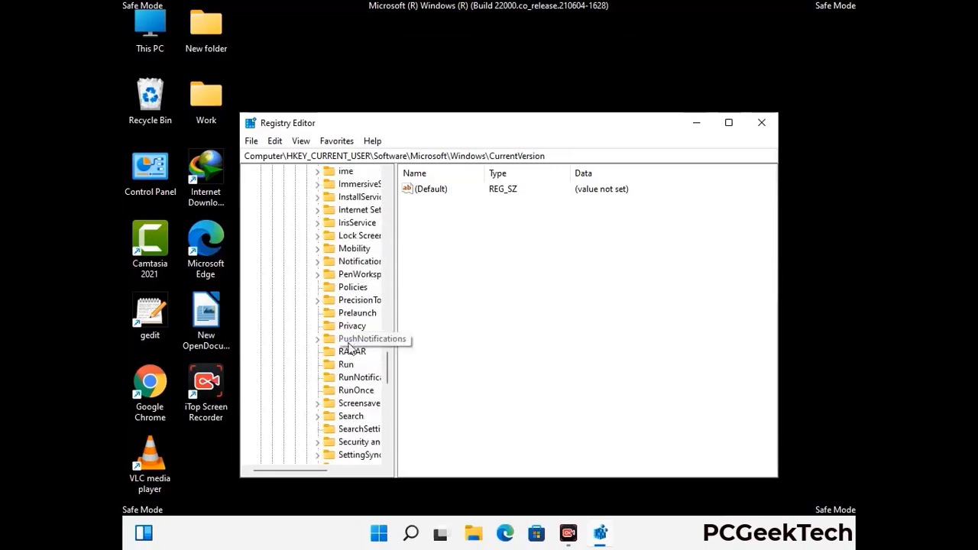
pyautogui.click(347, 367)
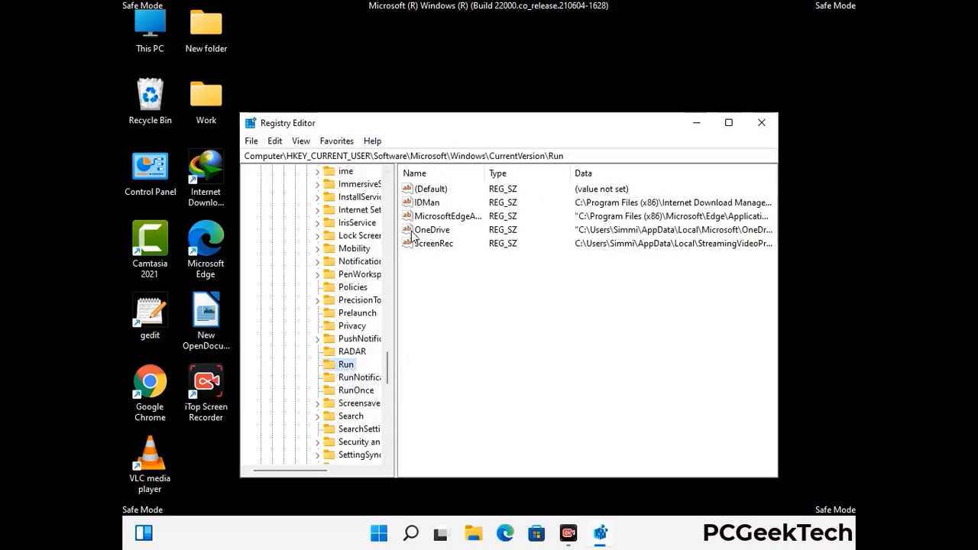
# Delete the ScreenRec value from the Run key and confirm its permanent removal
pyautogui.click(432, 244)
pyautogui.click(442, 244)
pyautogui.rightClick(442, 249)
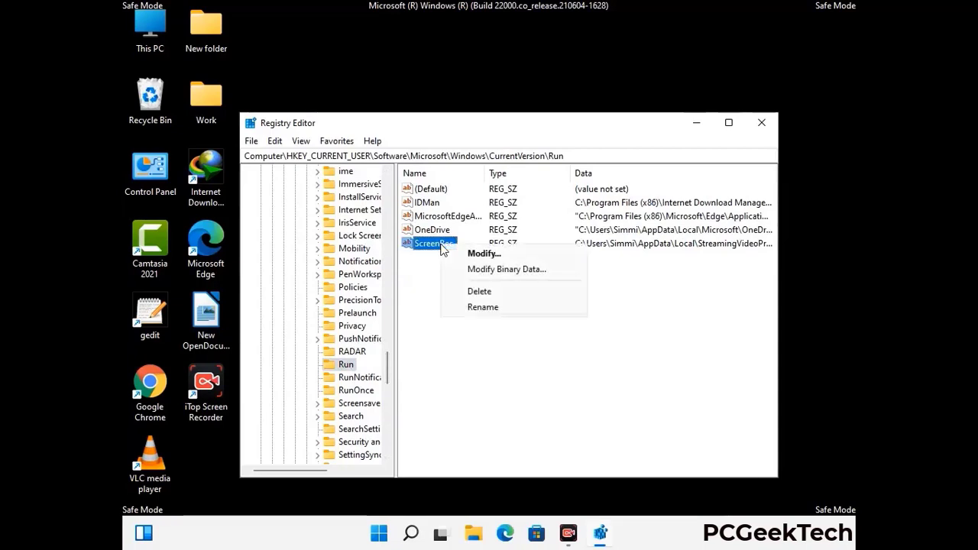
pyautogui.click(469, 289)
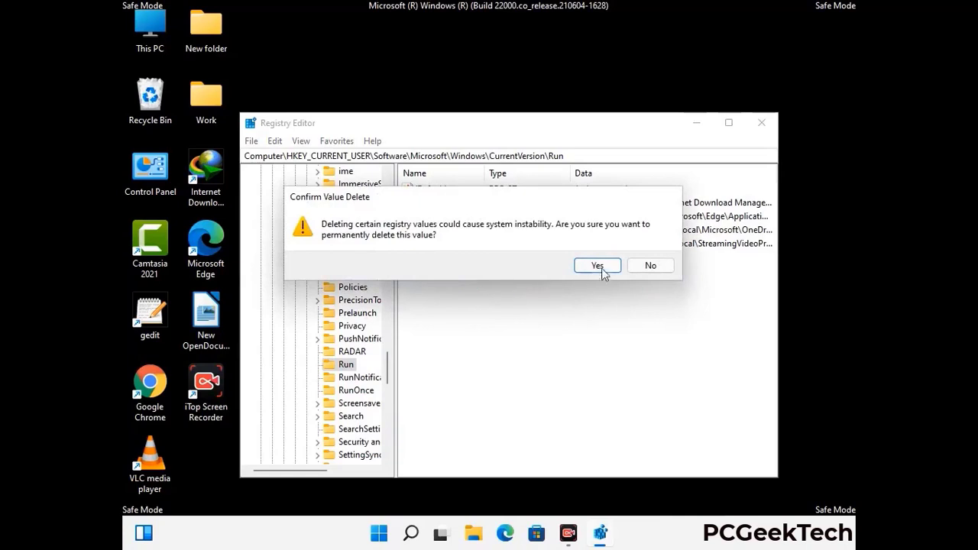
pyautogui.click(597, 266)
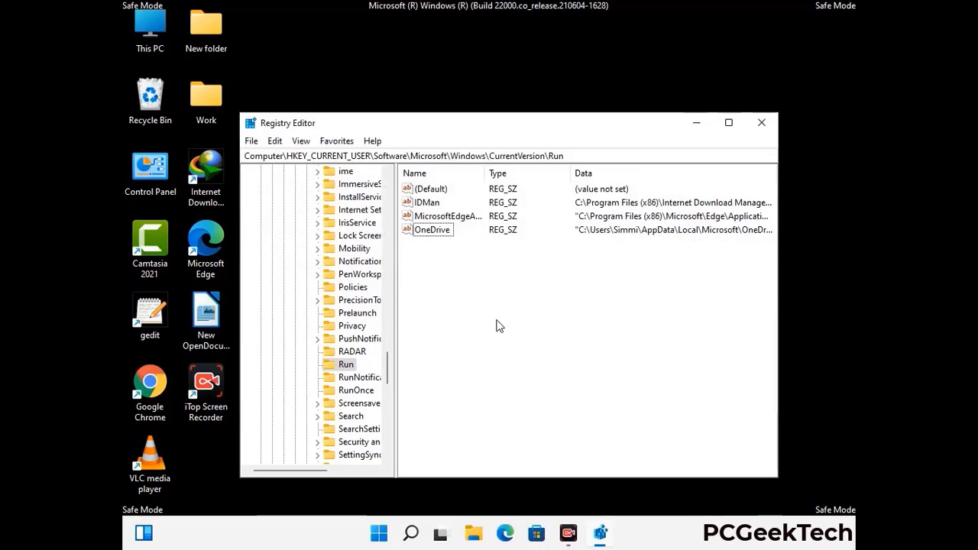
# Search the registry keys, values and data for "Virus Name", stop the search and close the Registry Editor
pyautogui.hotkey('ctrl', 'f')
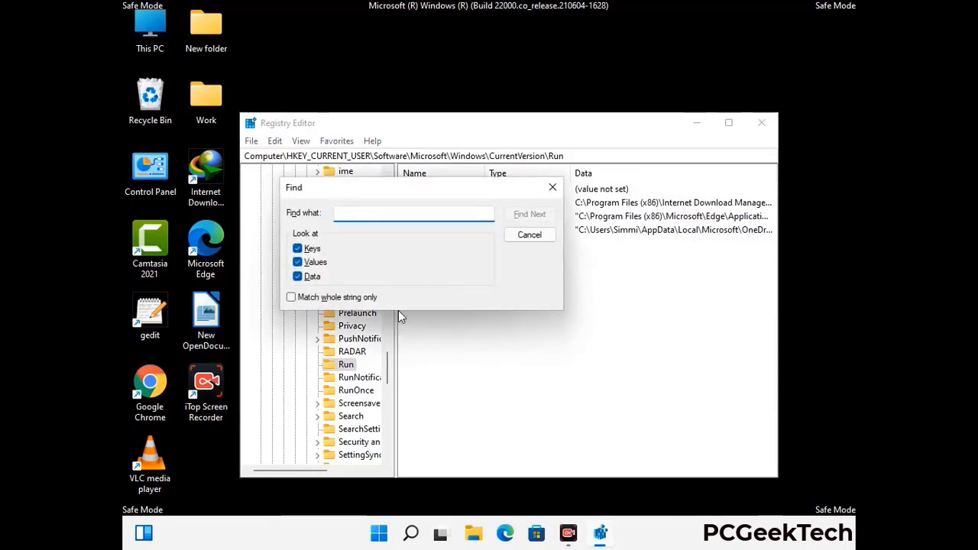
pyautogui.write('Virus Name')
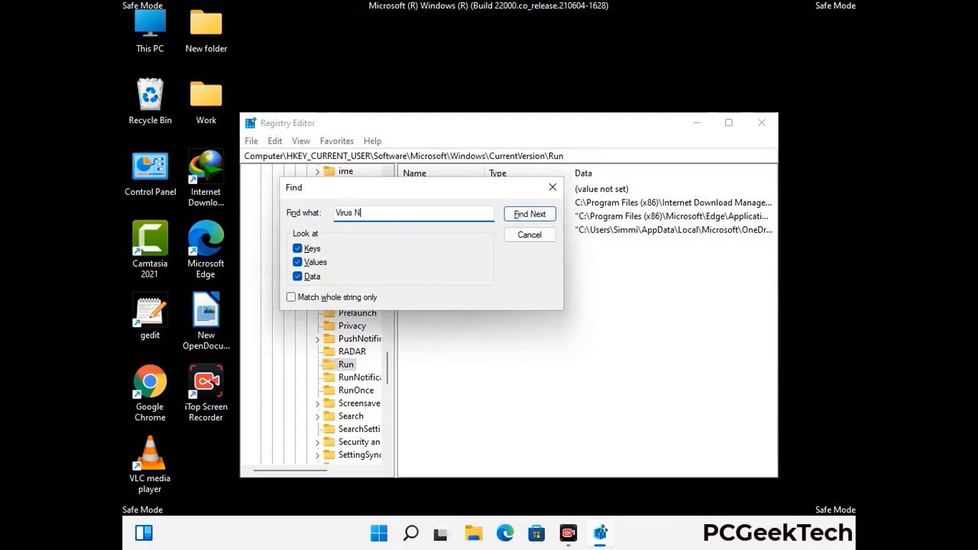
pyautogui.click(518, 216)
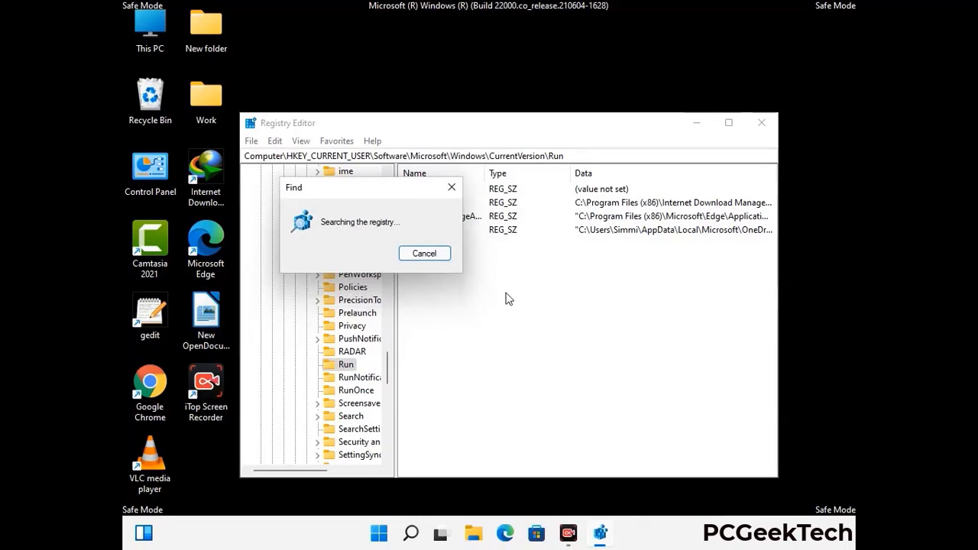
pyautogui.click(451, 187)
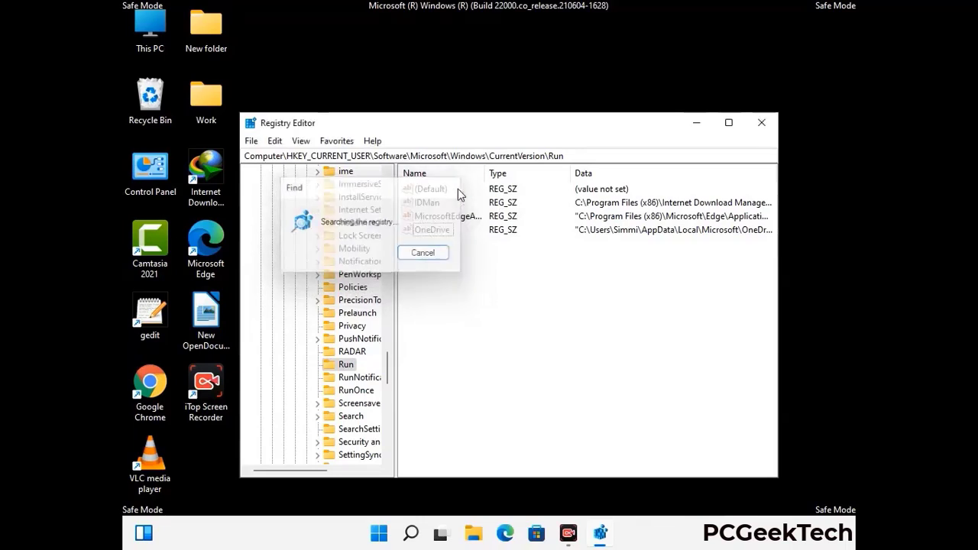
pyautogui.click(763, 123)
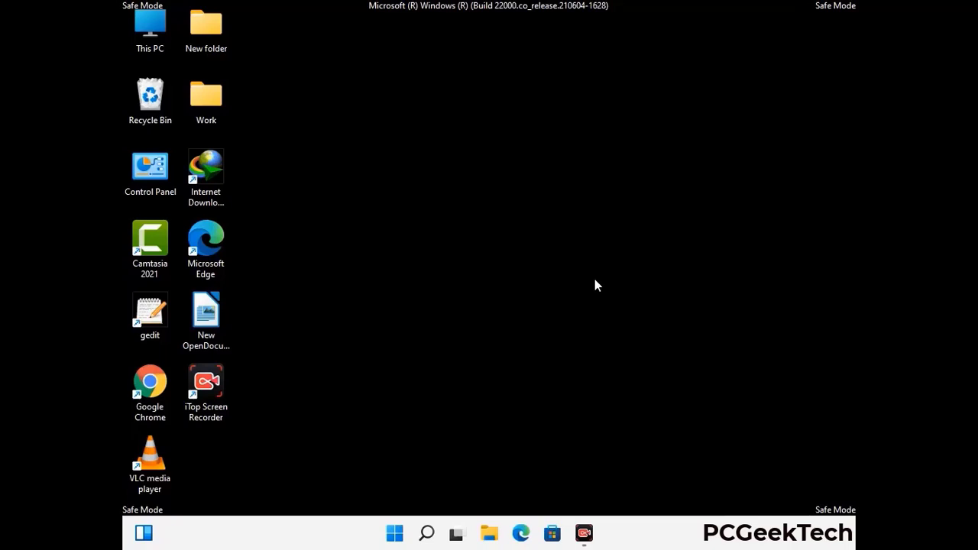
# Open System Configuration by running msconfig from the Run dialog, moving the dialog clear of the desktop icons
pyautogui.press('super+r')
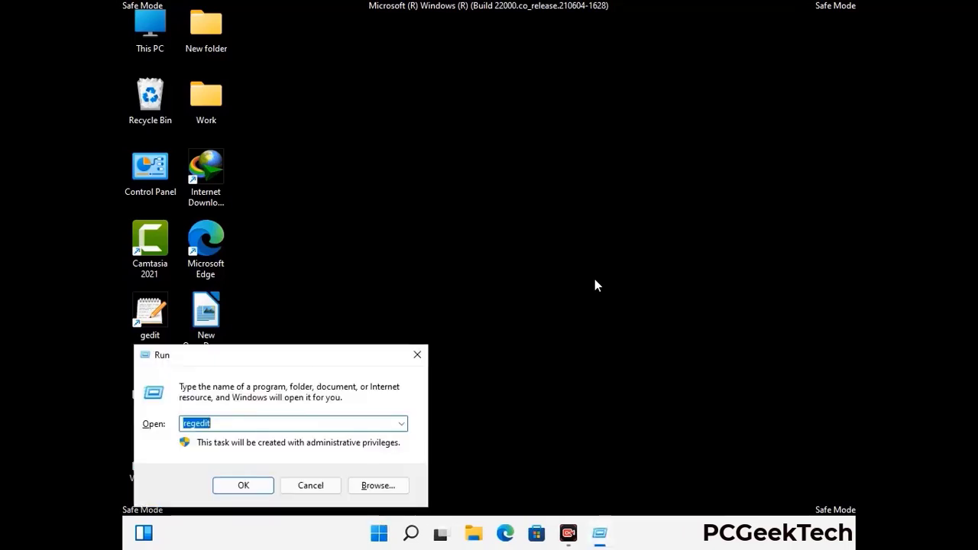
pyautogui.moveTo(283, 356); pyautogui.dragTo(501, 149)
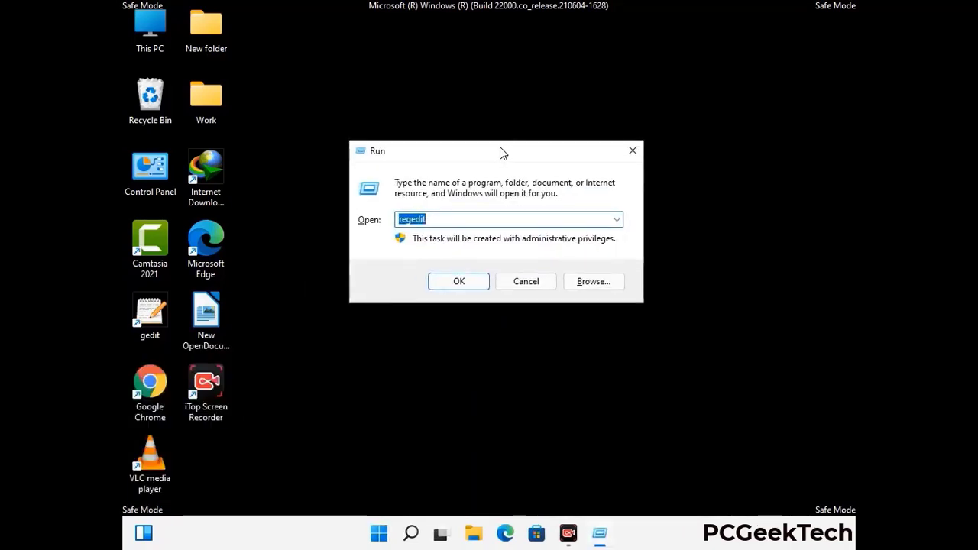
pyautogui.write('msconfig')
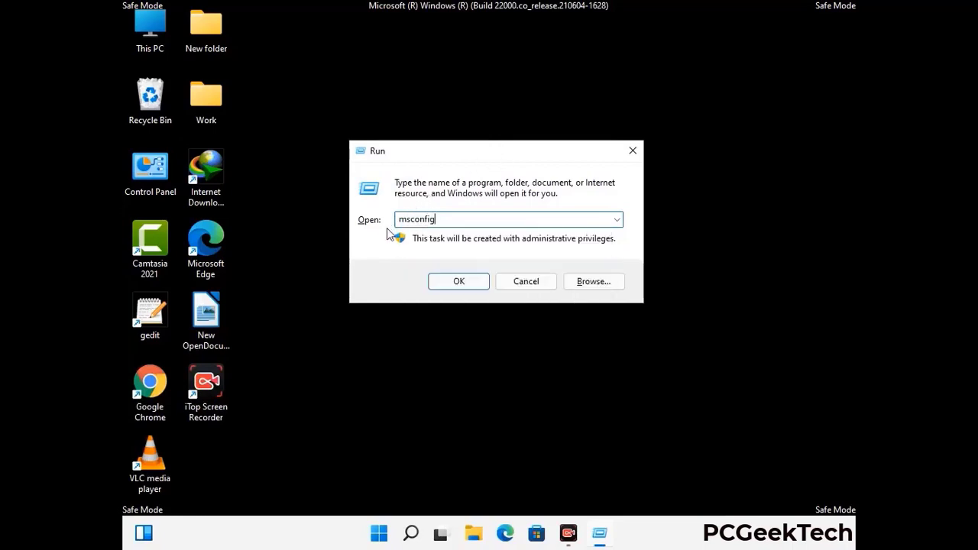
pyautogui.click(452, 280)
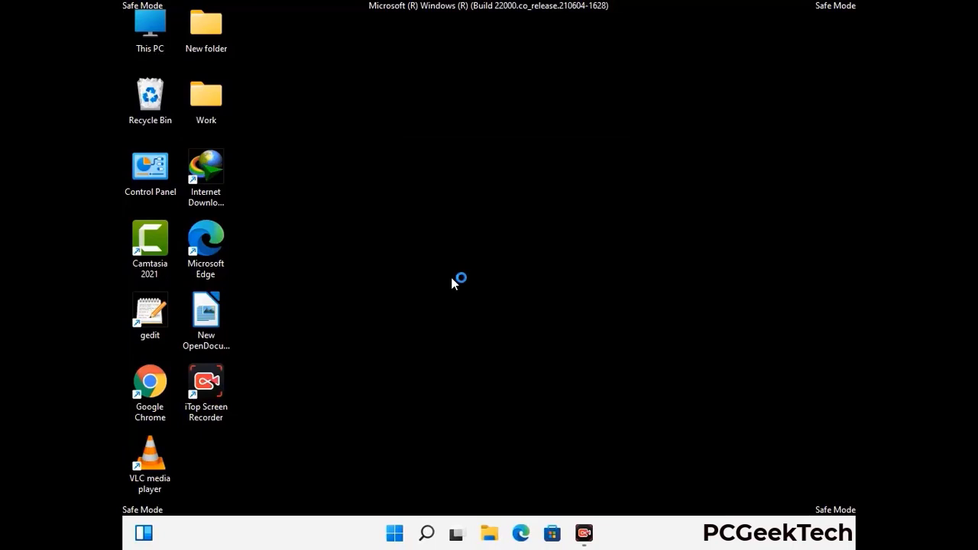
# Turn off Safe boot in the boot options of System Configuration
pyautogui.click(337, 154)
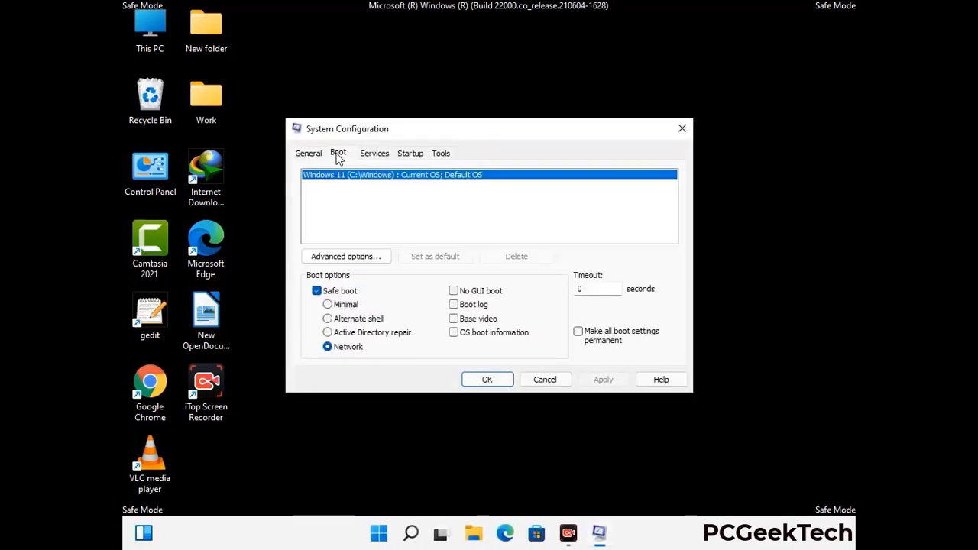
pyautogui.click(317, 291)
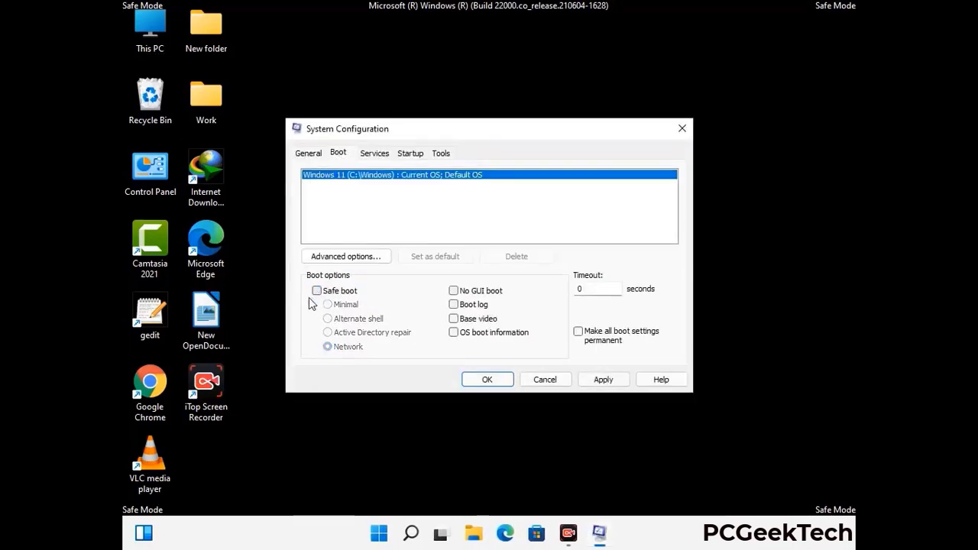